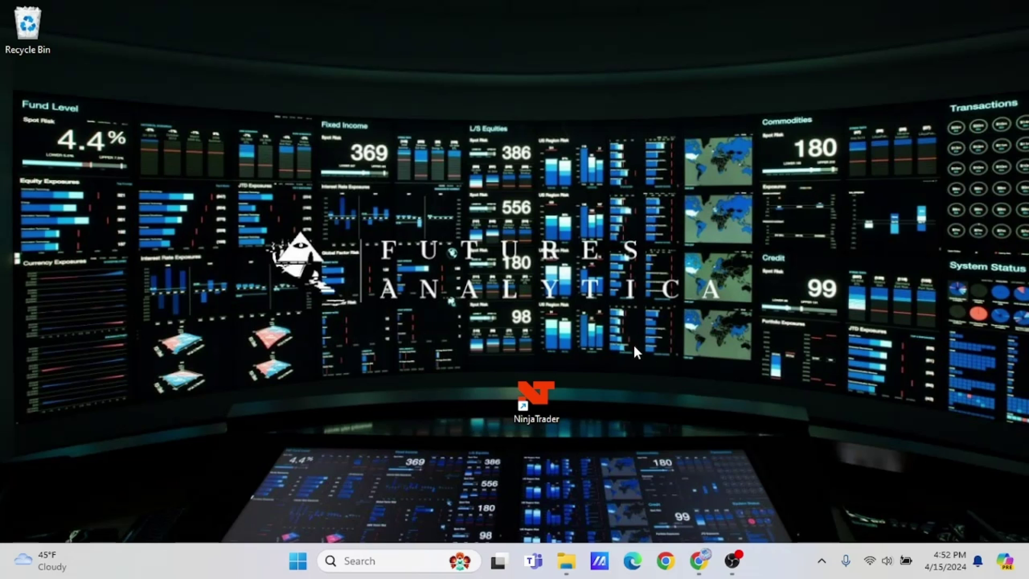
Step: Launch NinjaTrader from its desktop shortcut
left_click_drag(625, 323, 466, 479)
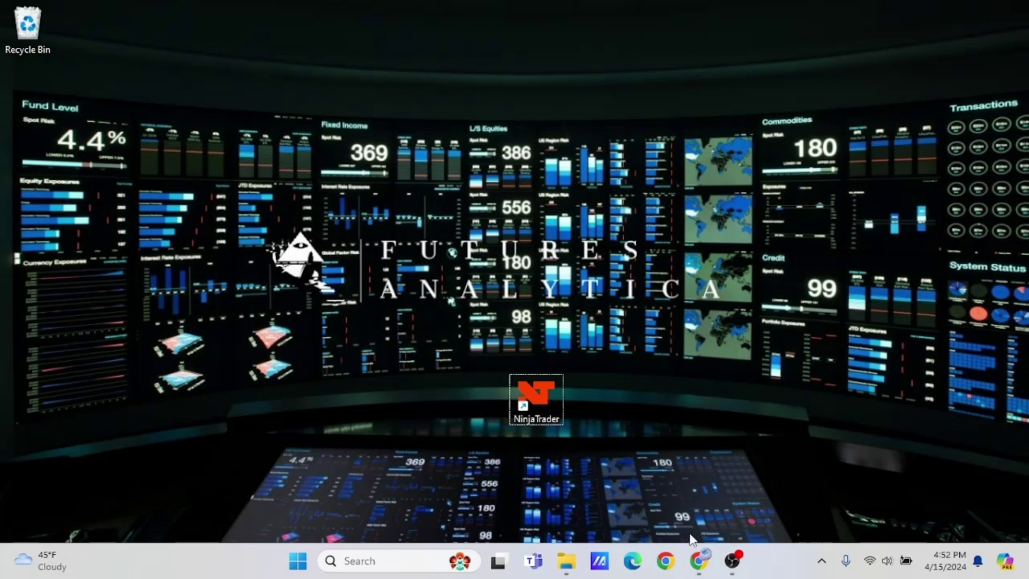
left_click(700, 564)
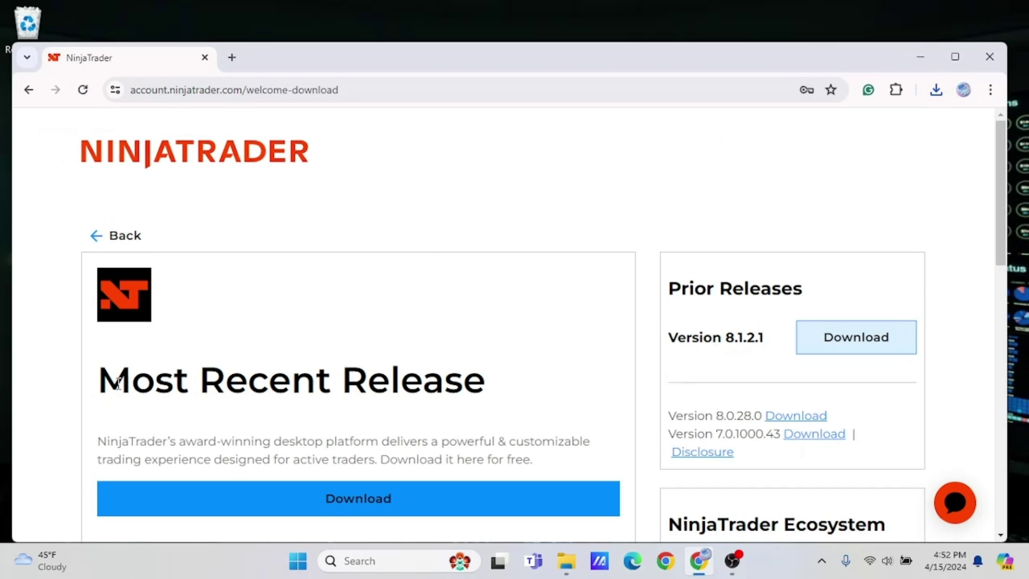
left_click(920, 57)
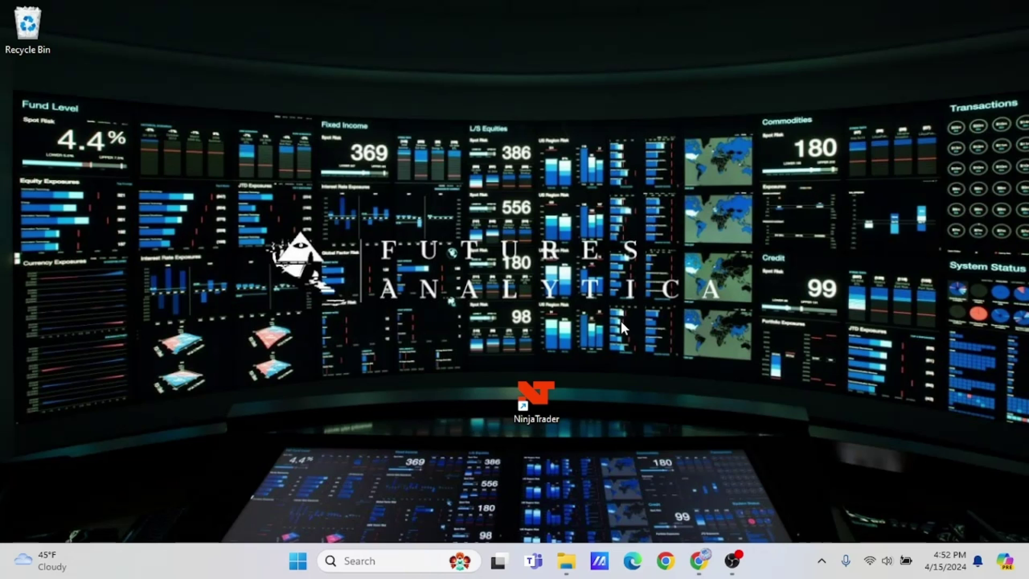
left_click_drag(621, 351, 453, 445)
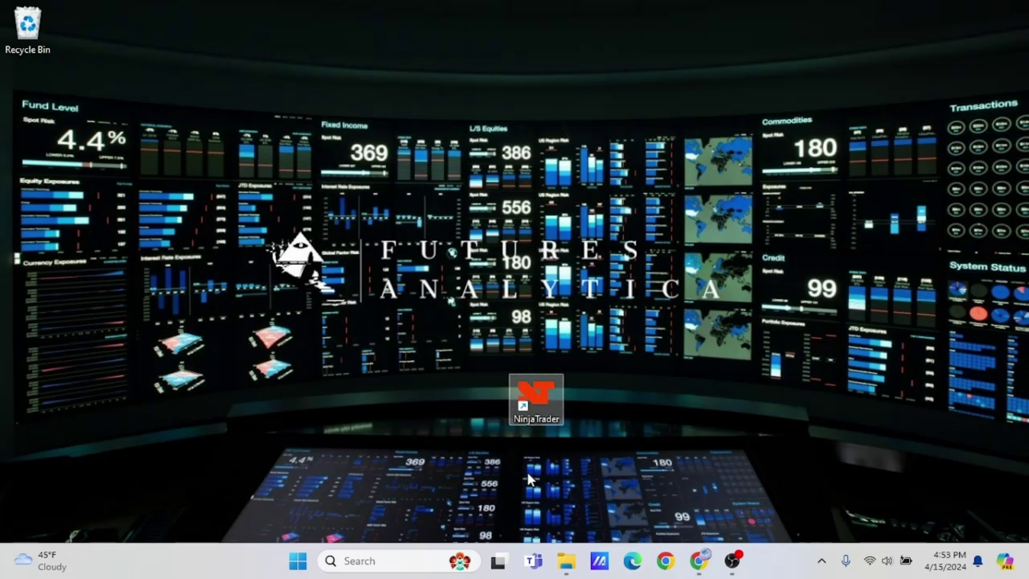
left_click(608, 289)
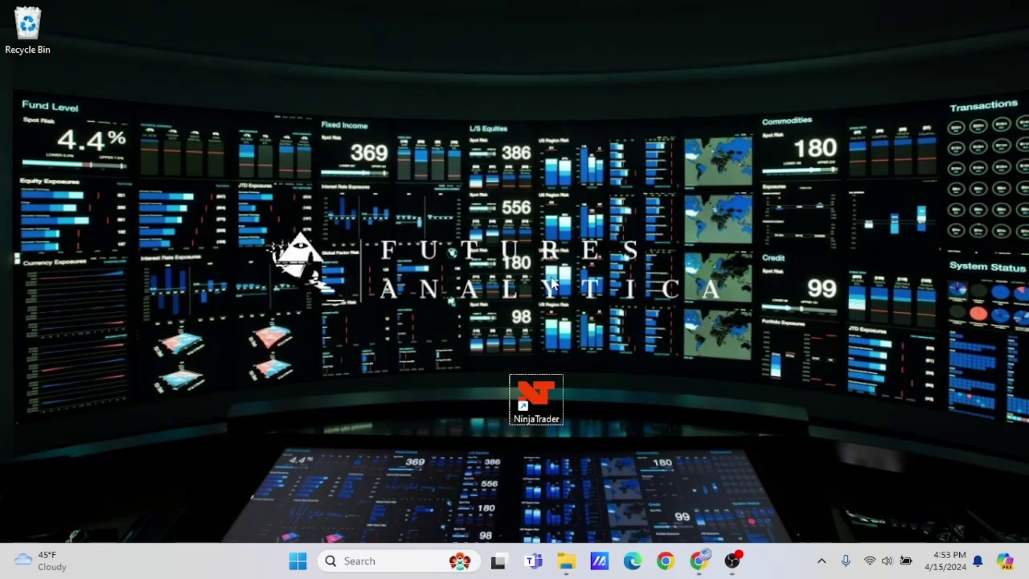
left_click_drag(677, 296, 441, 486)
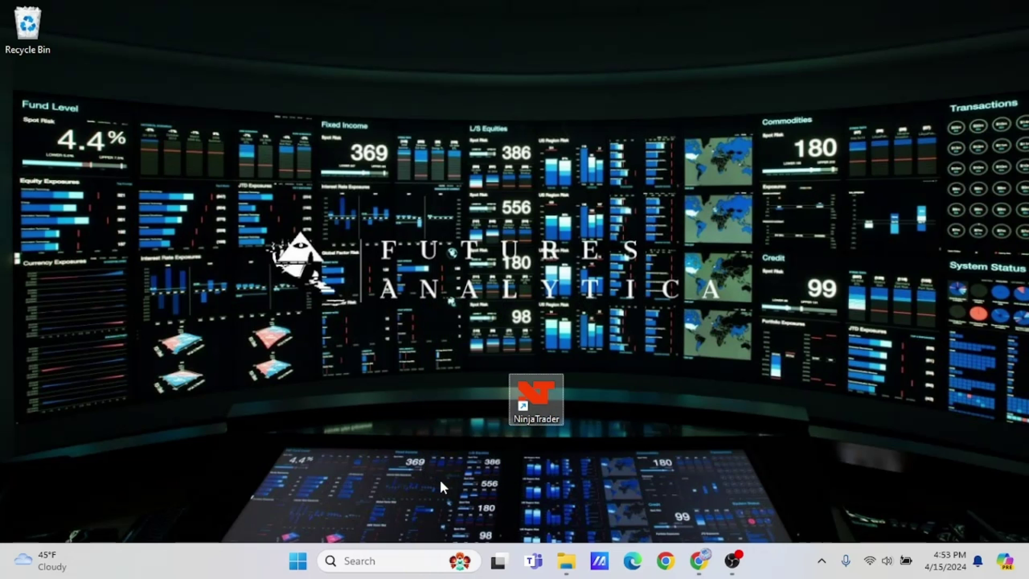
left_click(448, 468)
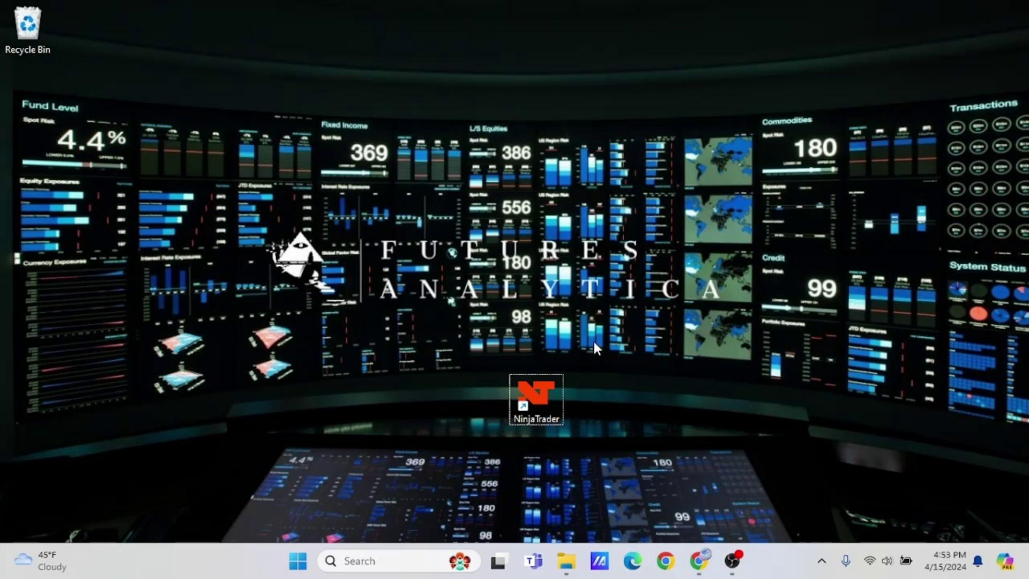
left_click_drag(595, 349, 449, 454)
left_click(447, 451)
double_click(536, 394)
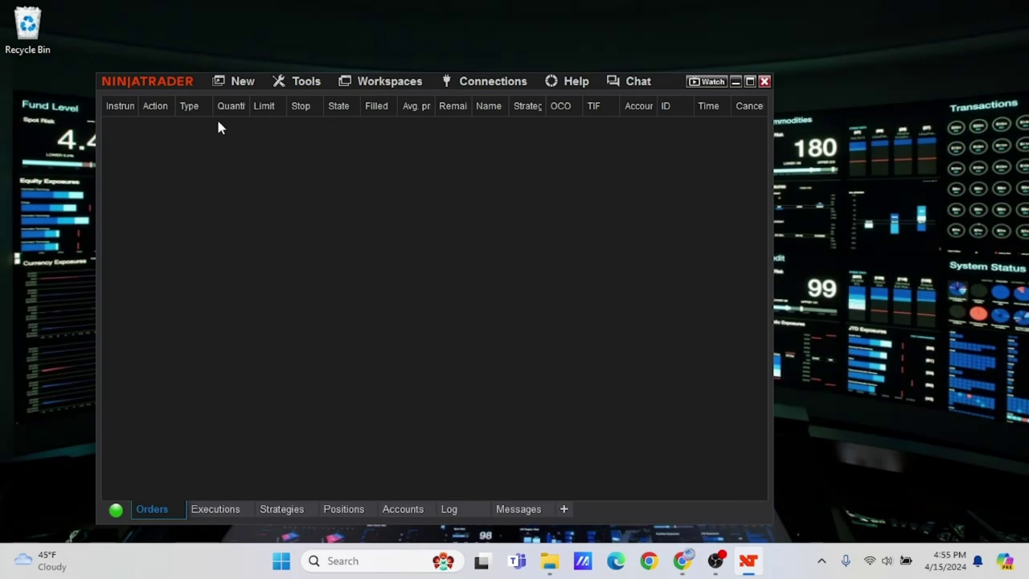
Step: Import the AnalyticaChart42Plus add-on from Downloads, turning off the warning for future imports
left_click_drag(156, 81, 165, 58)
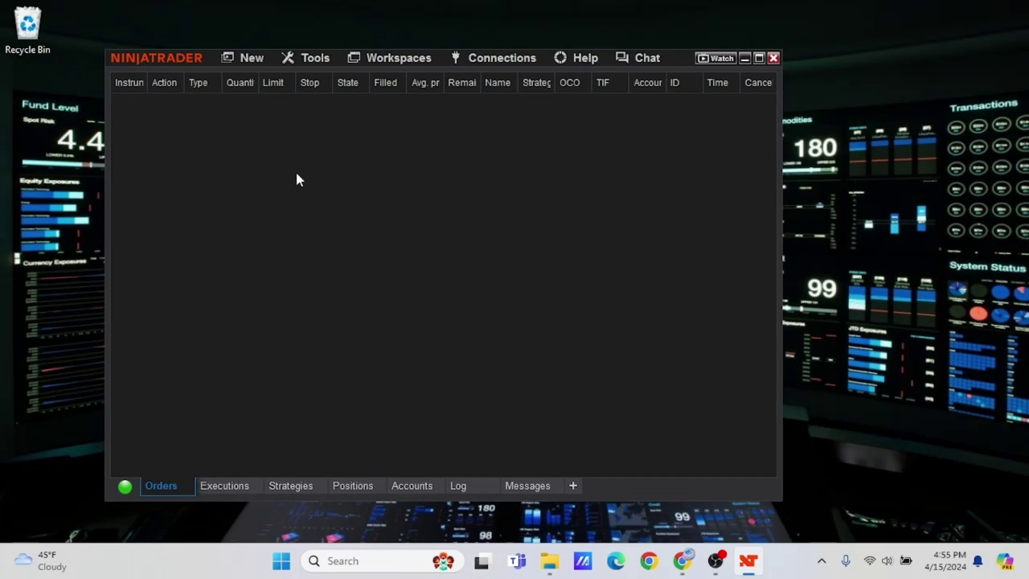
left_click(304, 59)
mouse_move(319, 235)
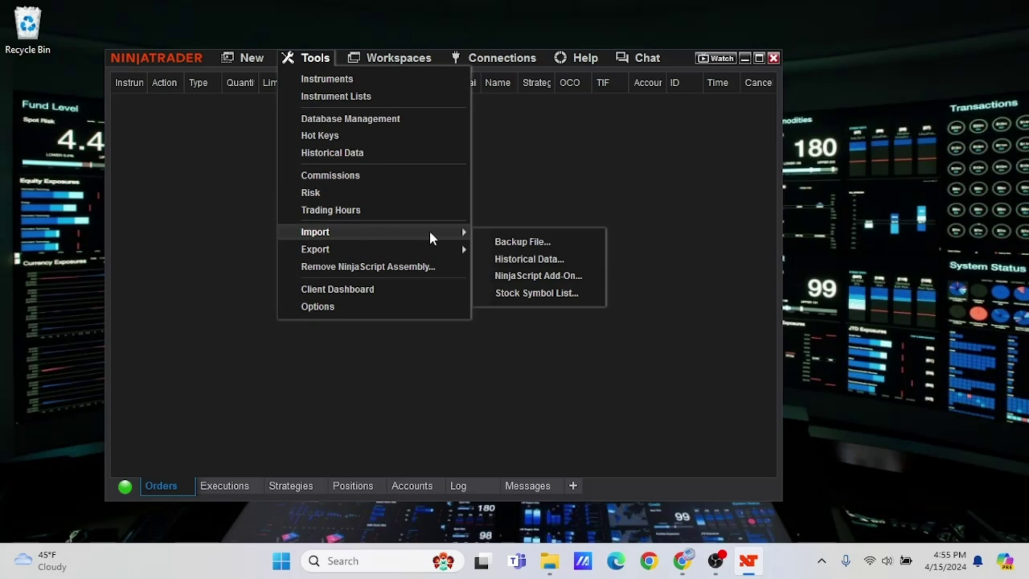
left_click(512, 276)
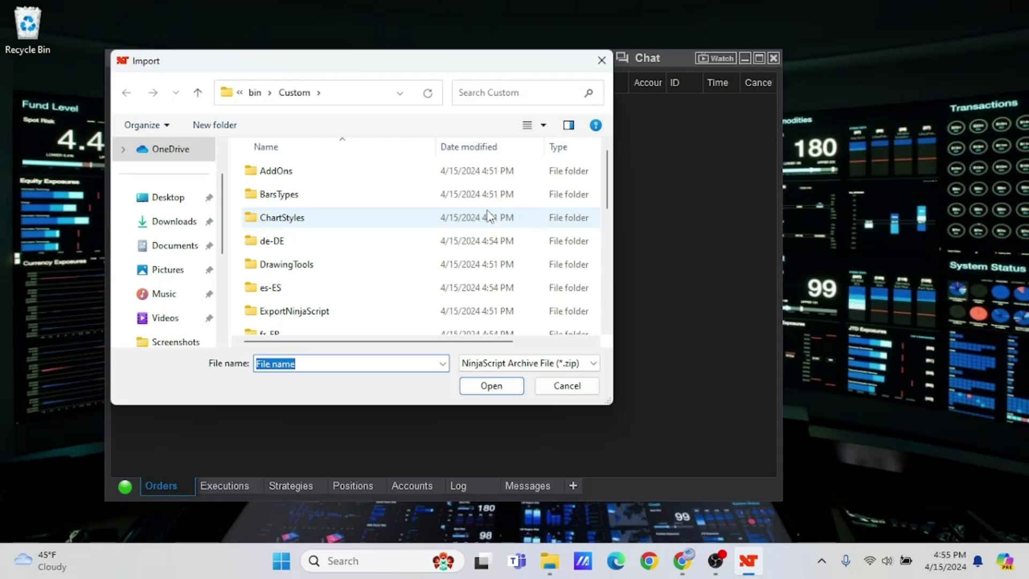
left_click(162, 230)
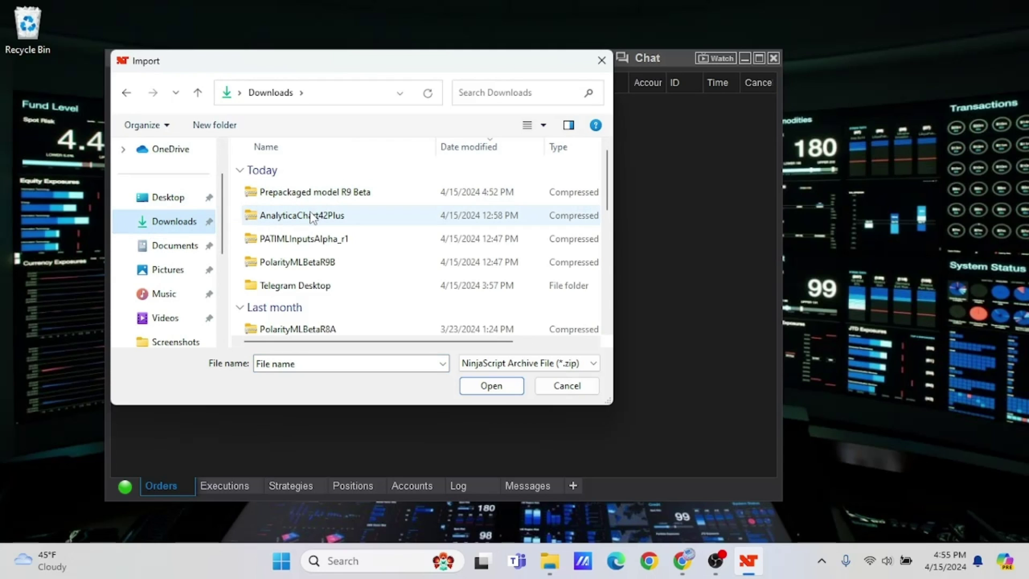
double_click(310, 216)
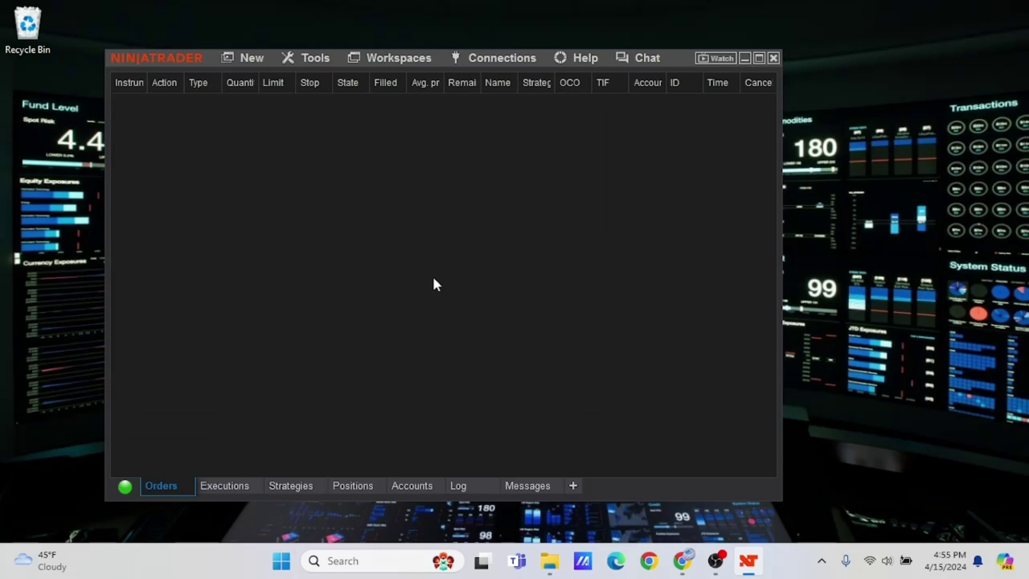
left_click(354, 305)
left_click(471, 338)
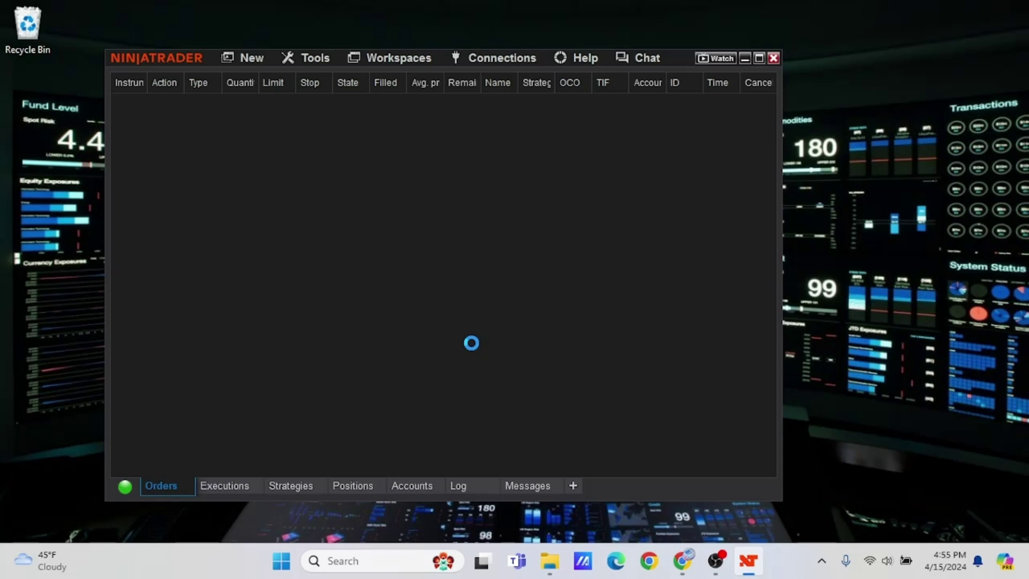
left_click(618, 299)
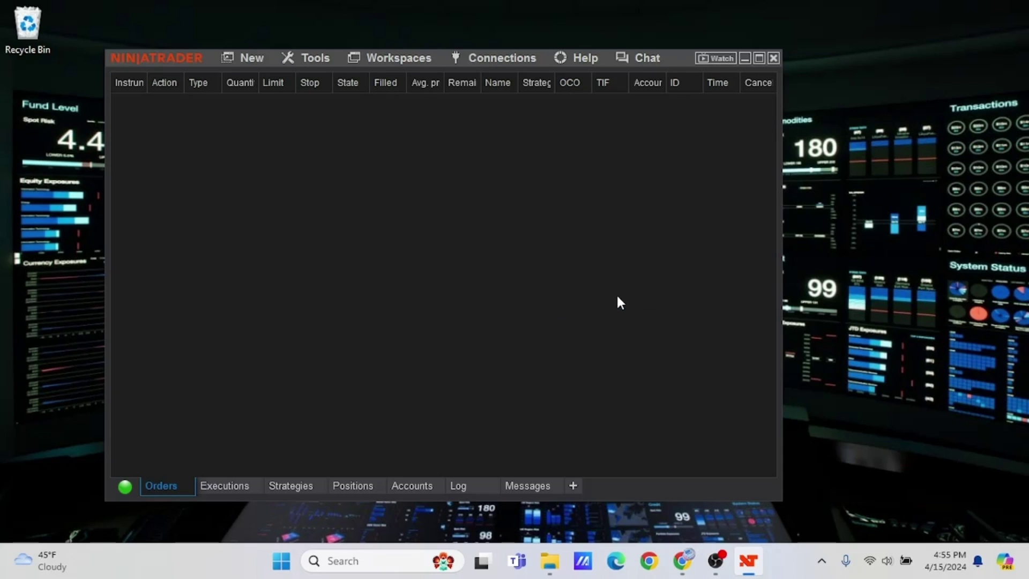
left_click(318, 60)
mouse_move(314, 232)
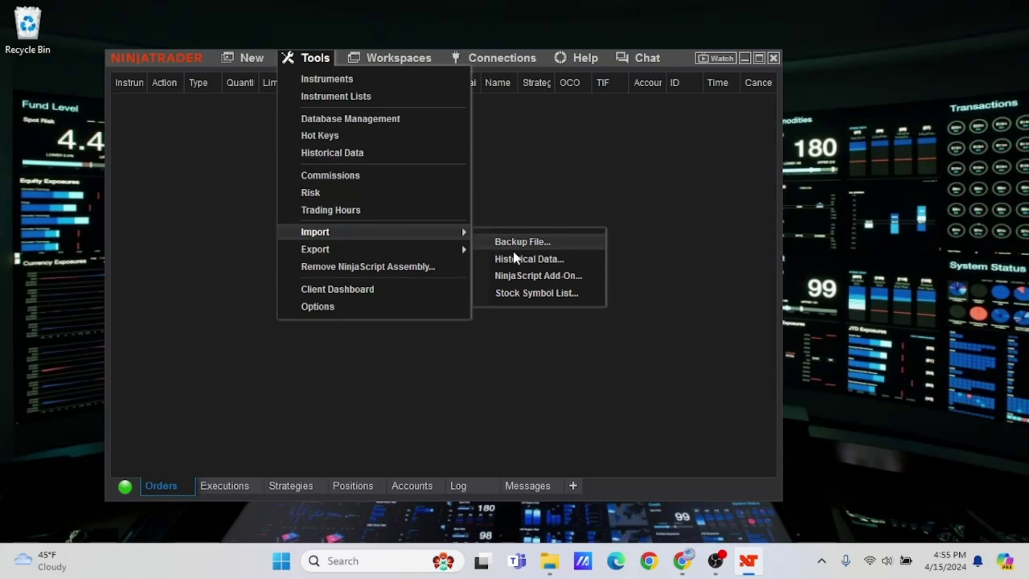
left_click(514, 276)
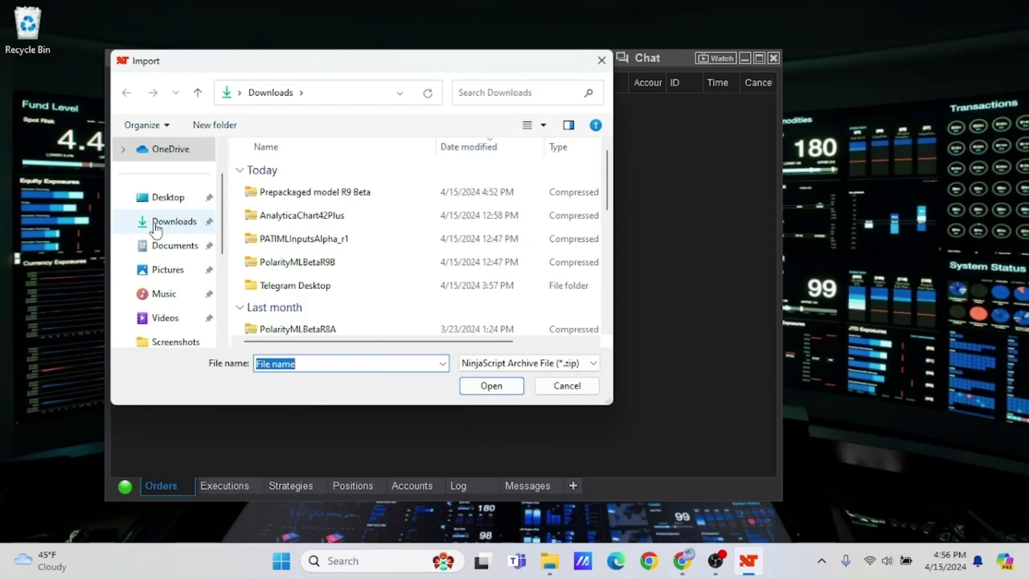
left_click(146, 230)
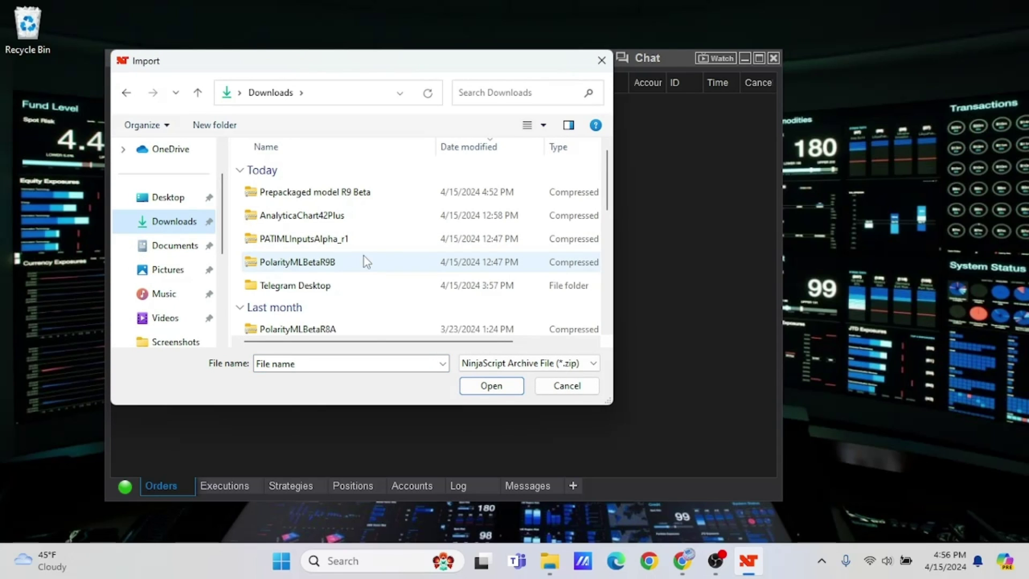
double_click(332, 246)
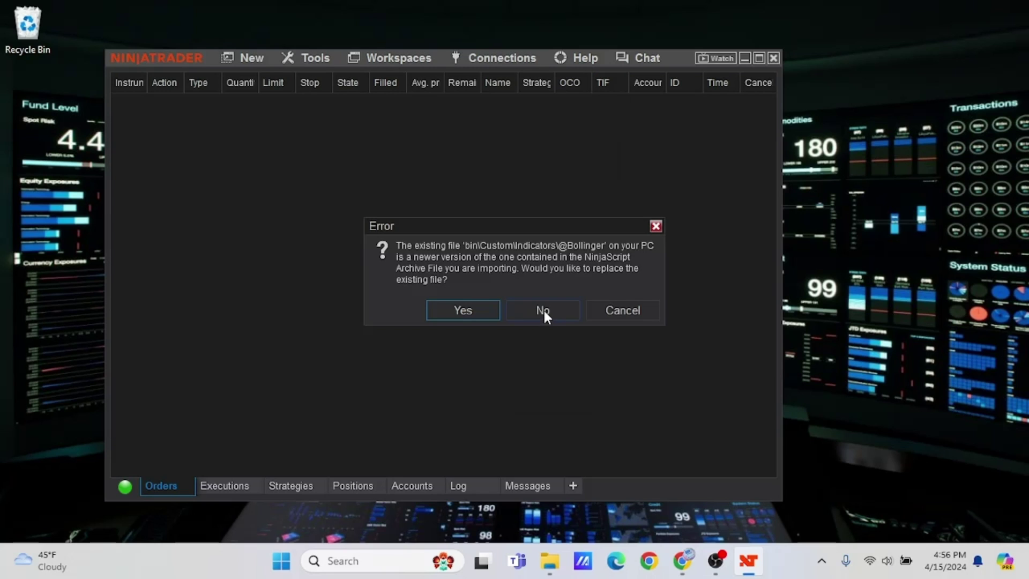
left_click(459, 313)
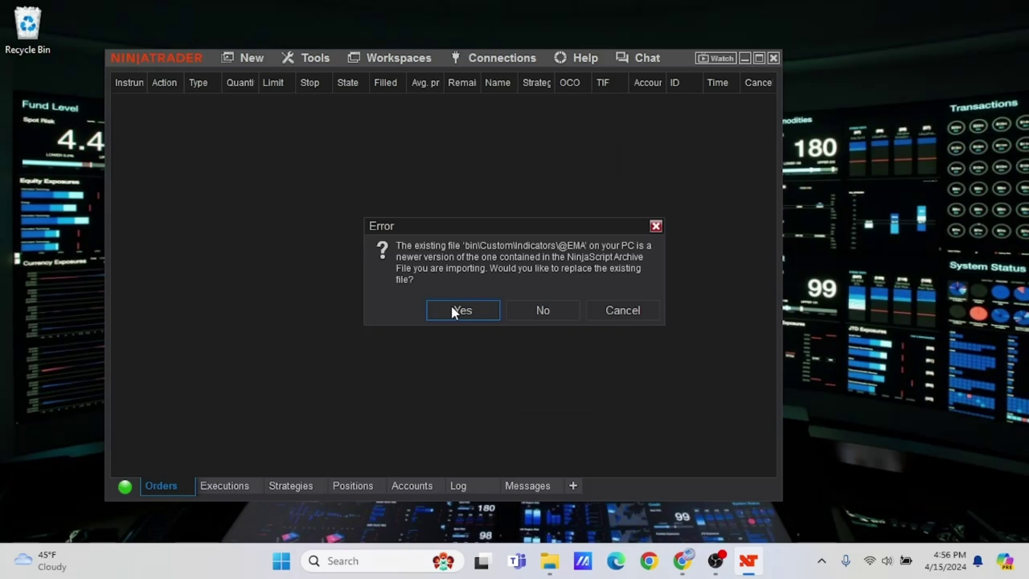
left_click(453, 311)
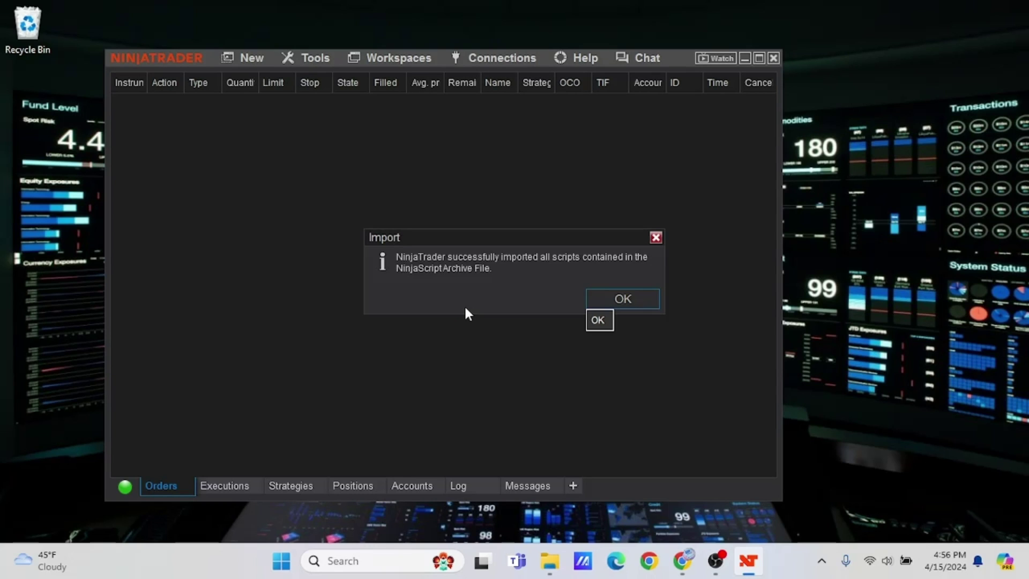
Step: Import the PolarityMLBetaR9B archive from Downloads, authorizing the FAModelsAddOn add-ons and replacing indicator files
left_click(620, 298)
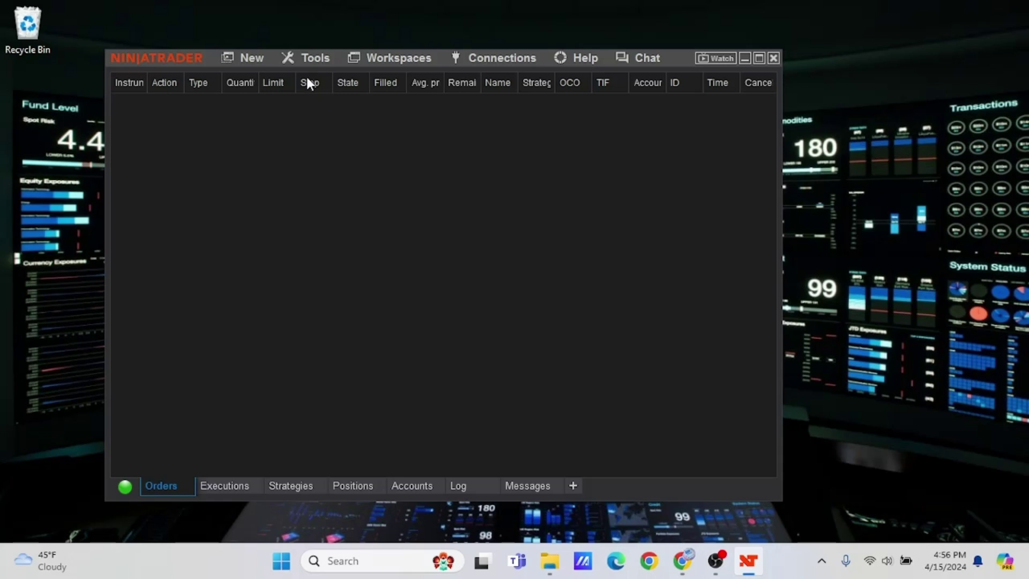
left_click(308, 59)
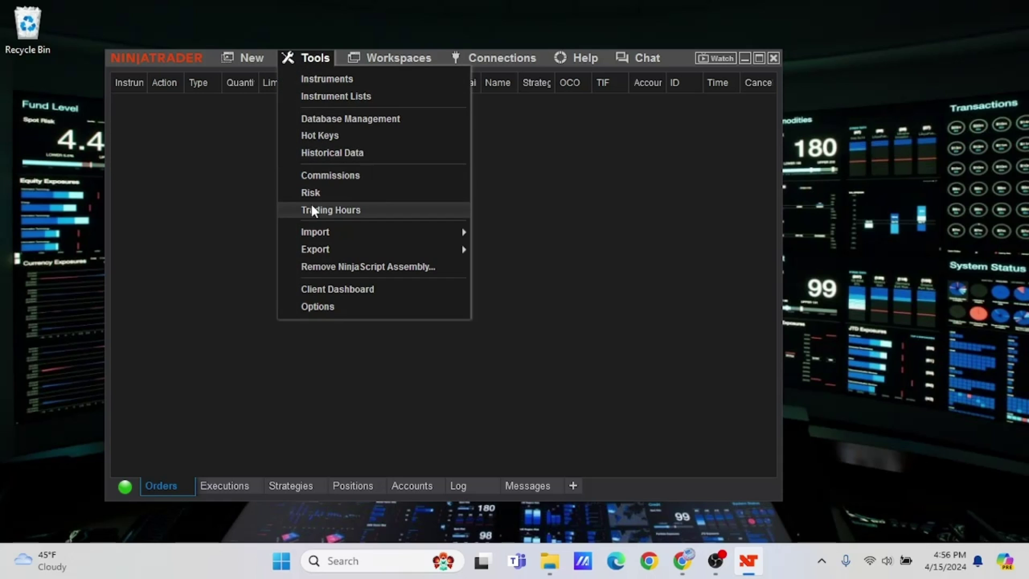
mouse_move(342, 233)
left_click(531, 276)
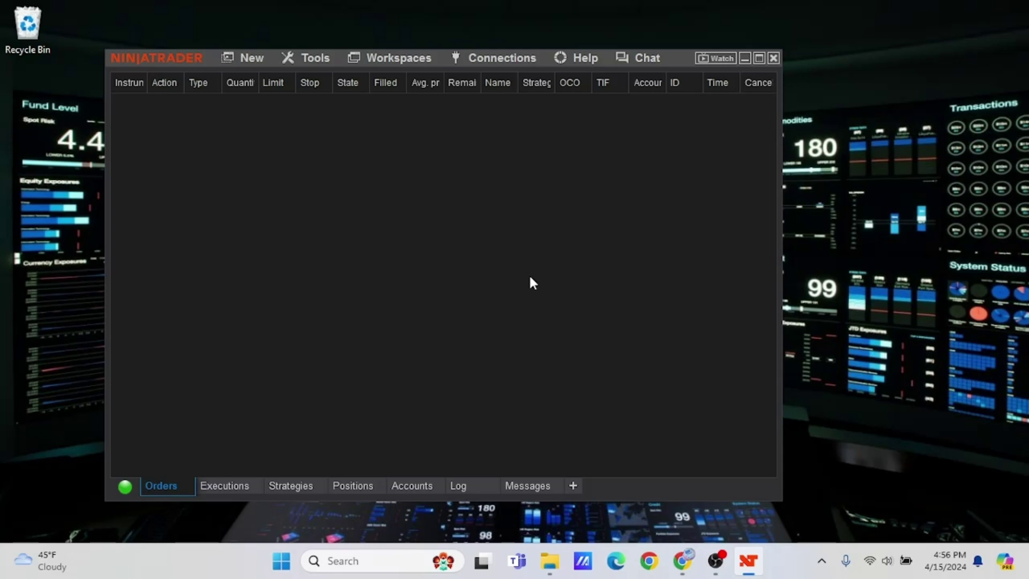
left_click(163, 225)
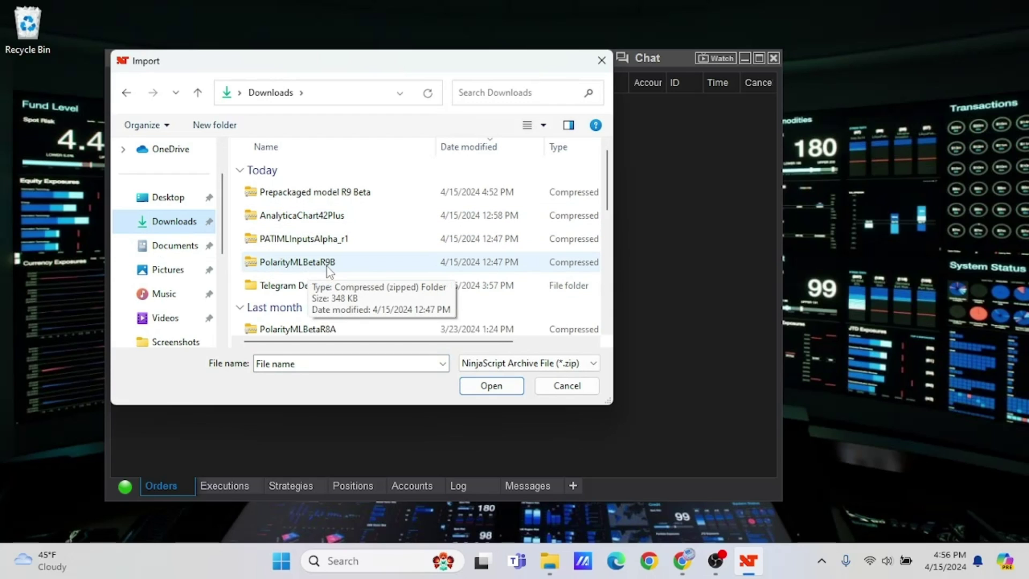
double_click(280, 262)
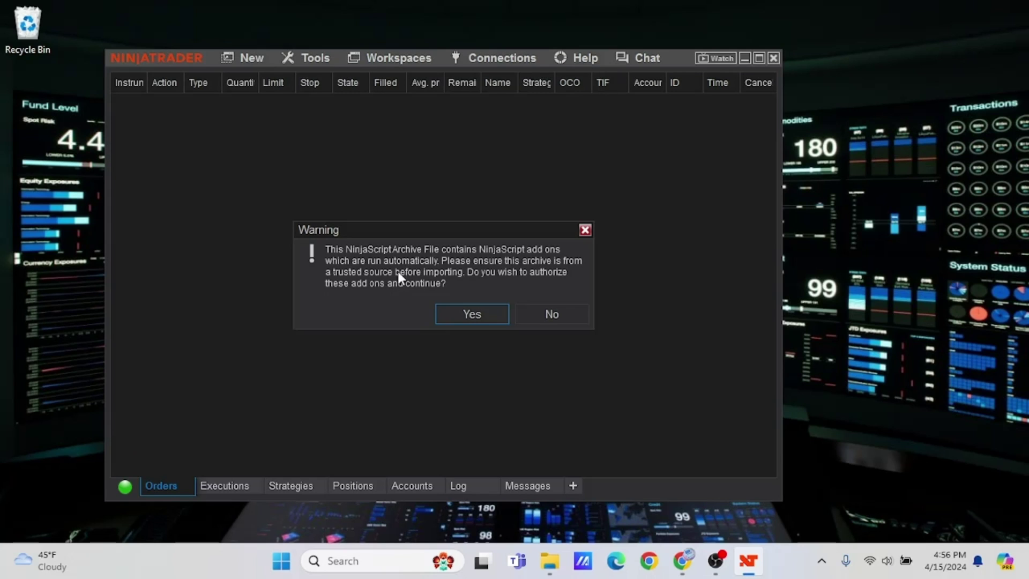
left_click(471, 314)
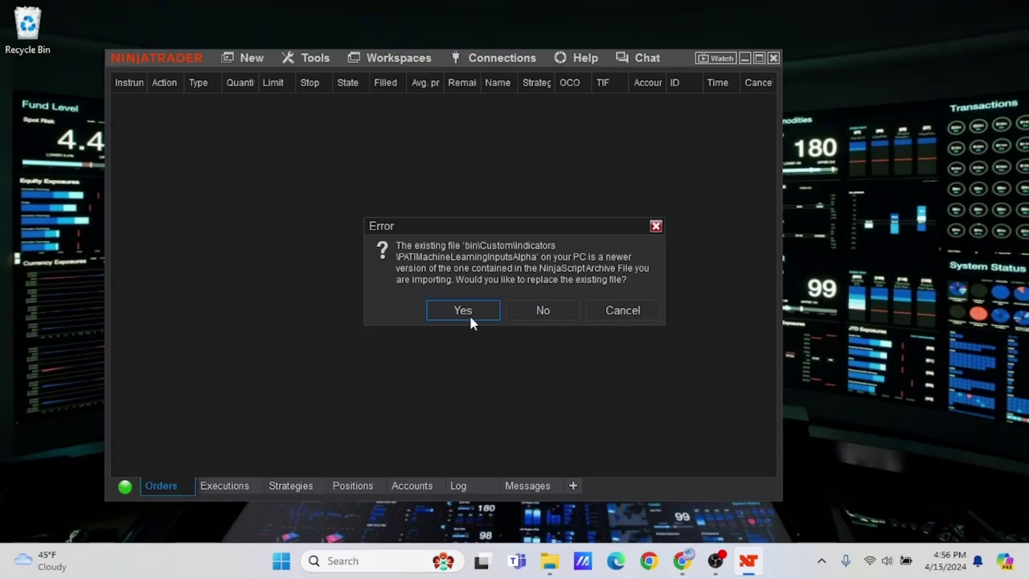
left_click(469, 315)
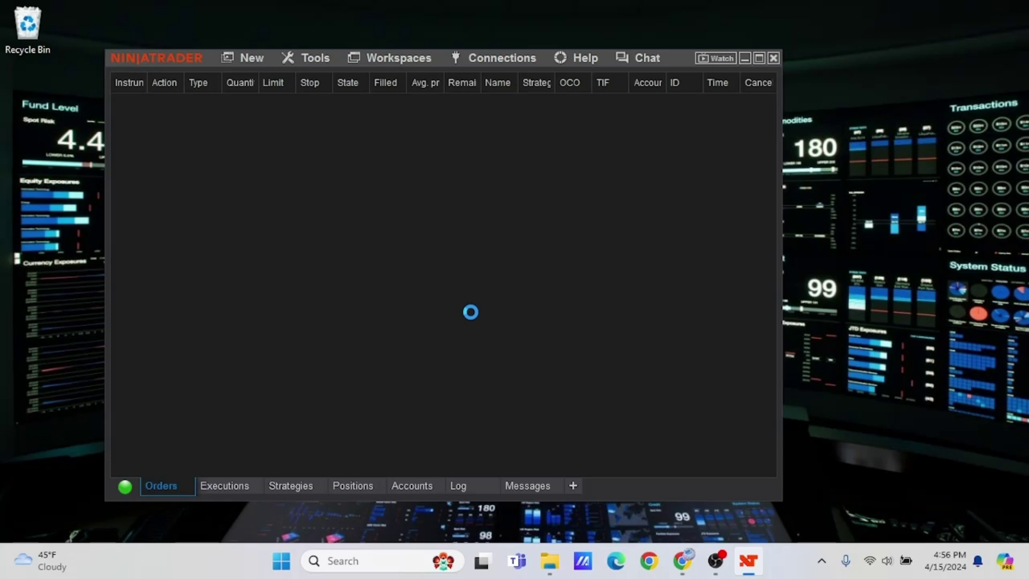
left_click(535, 312)
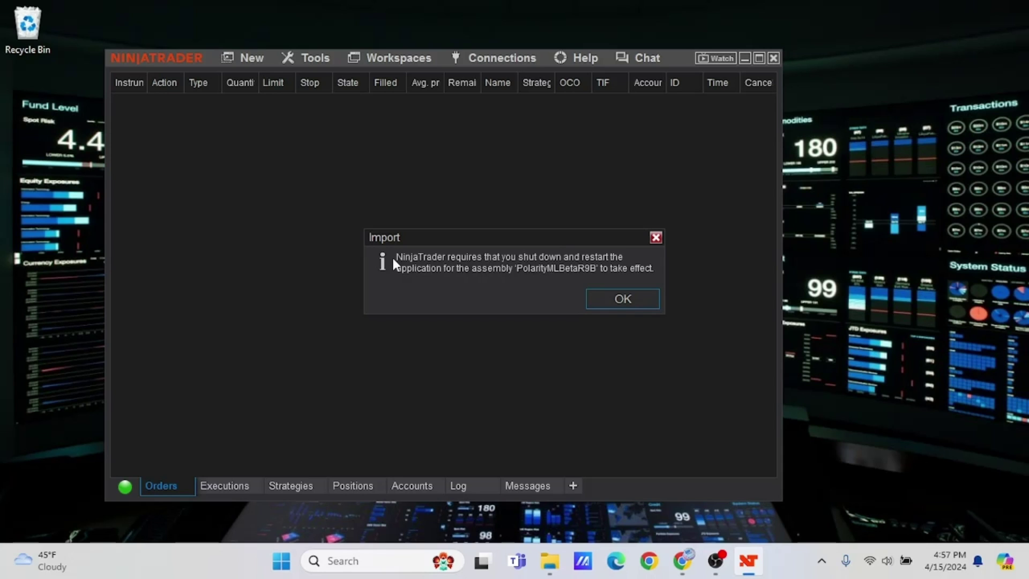
Step: Try a backup-file import, dismiss the close-connections error, and show the Connections list
left_click(619, 298)
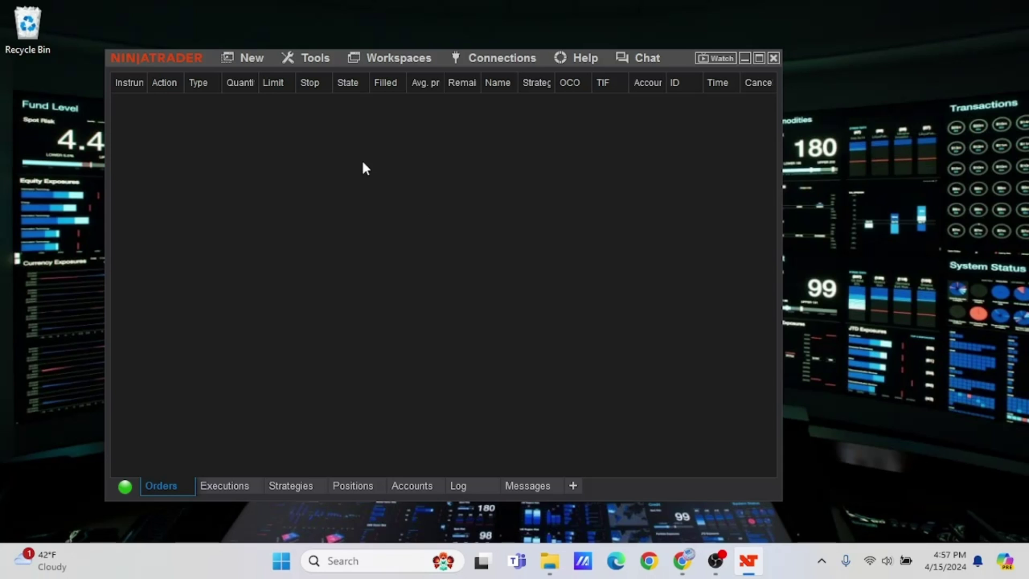
left_click(310, 59)
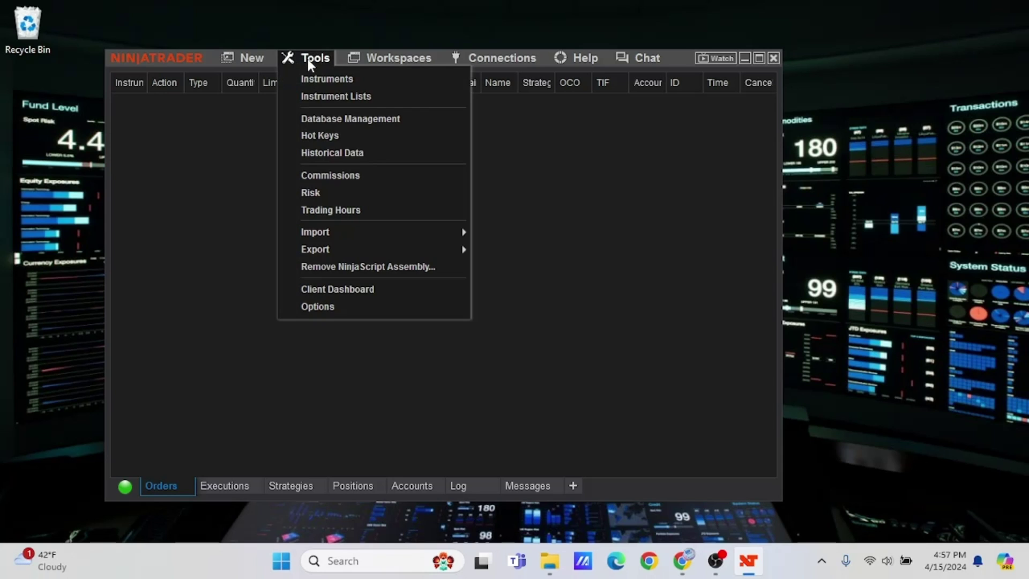
mouse_move(319, 237)
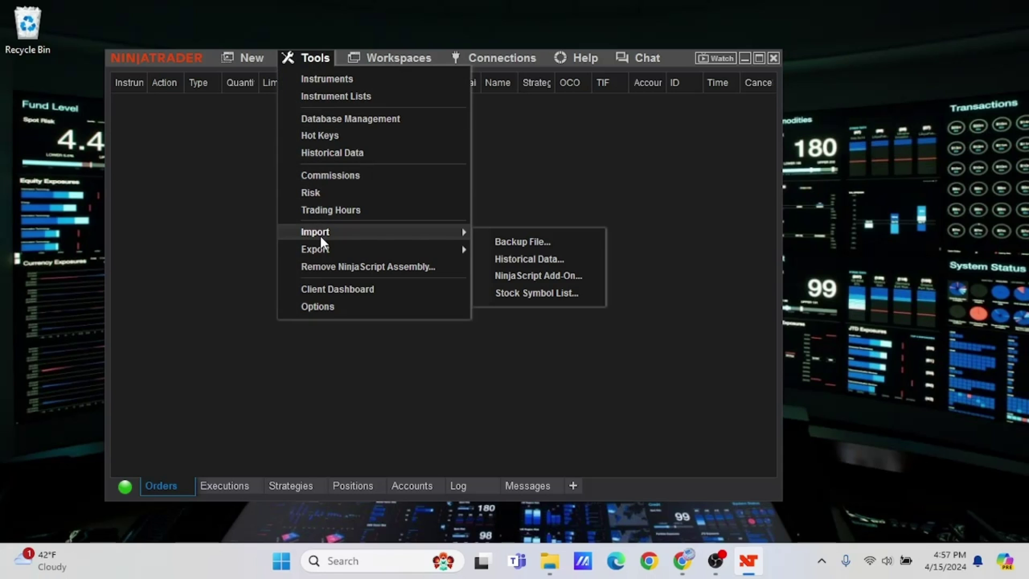
left_click(512, 244)
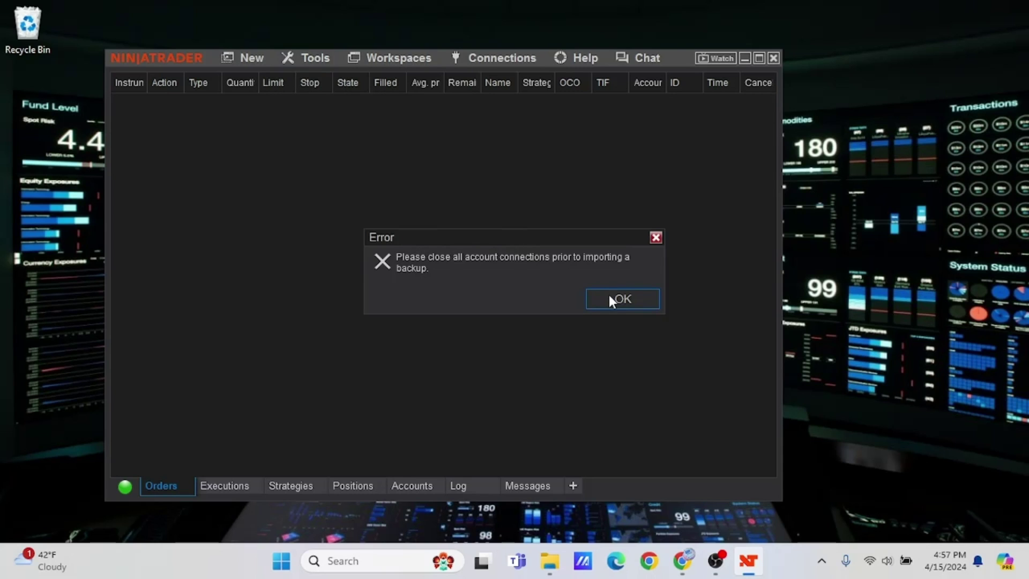
left_click(609, 298)
left_click(496, 62)
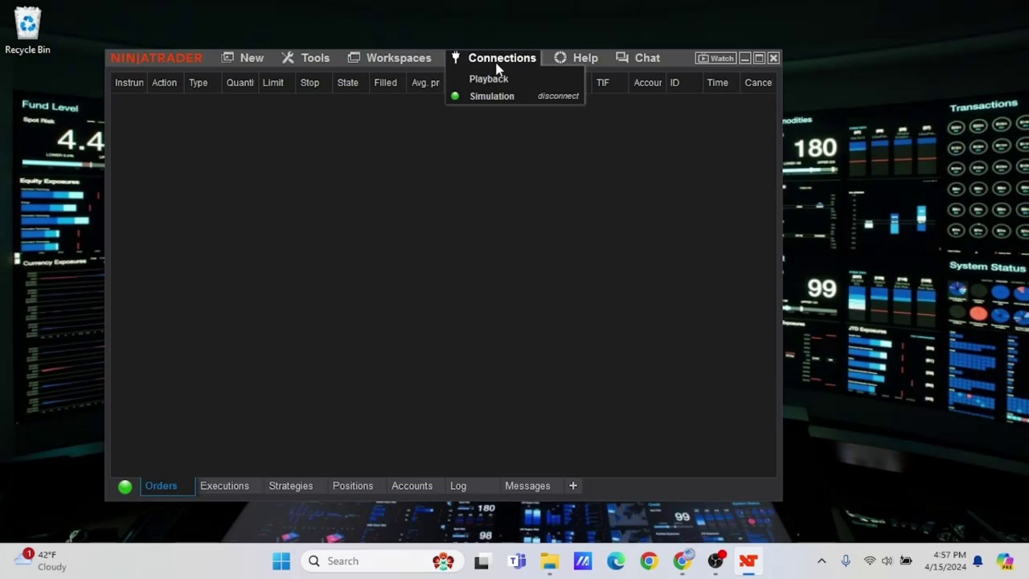
Step: Disconnect Simulation, restore Templates from the NQ-ES Template R9B backup, then exit NinjaTrader with Alt+F4
left_click(557, 99)
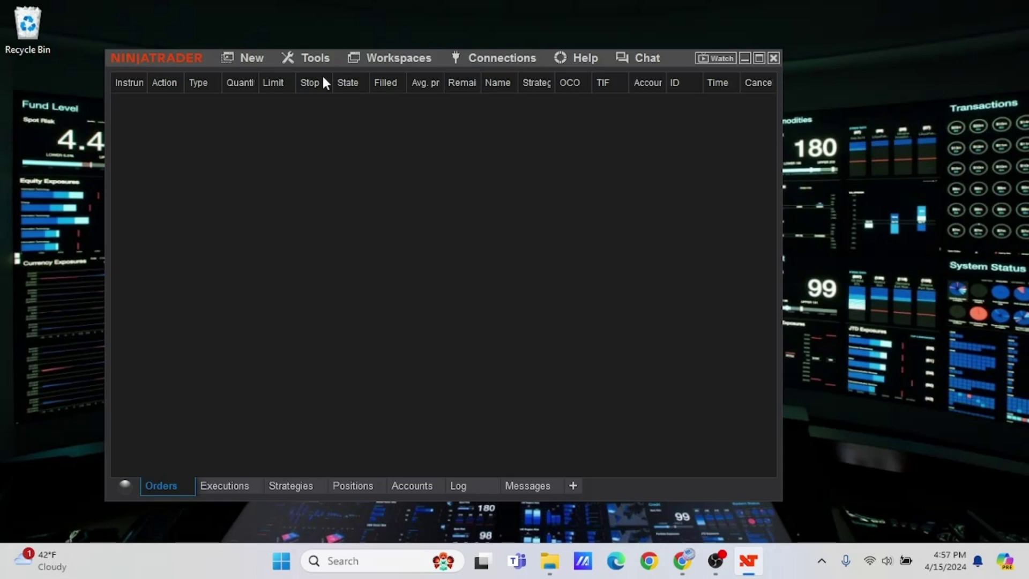
left_click(307, 60)
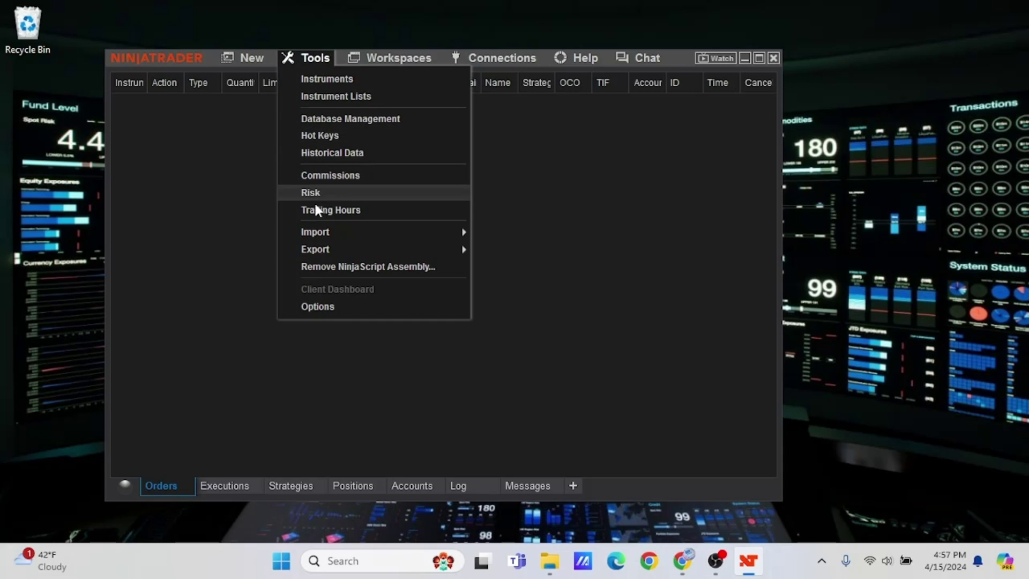
left_click(522, 241)
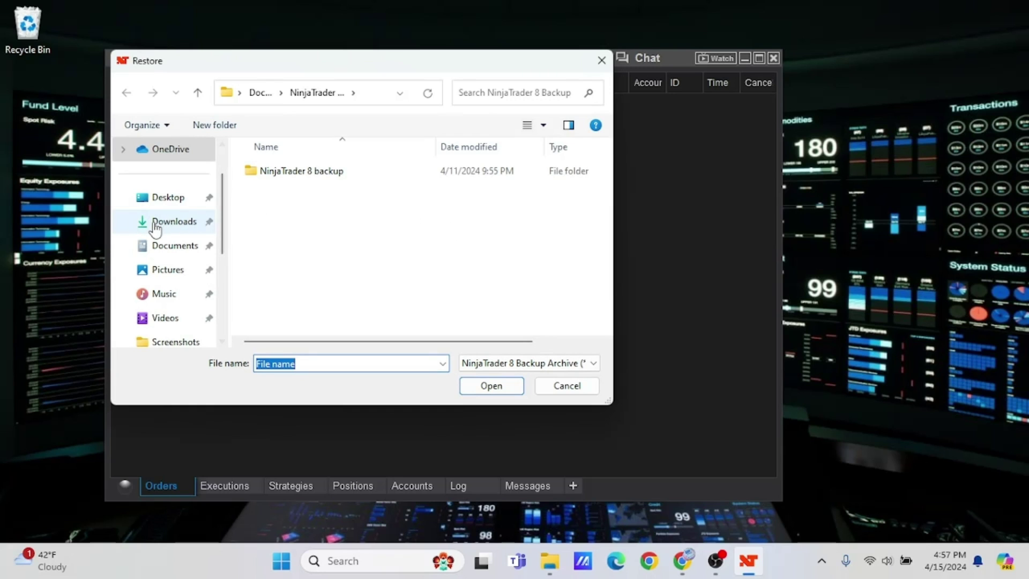
left_click(155, 224)
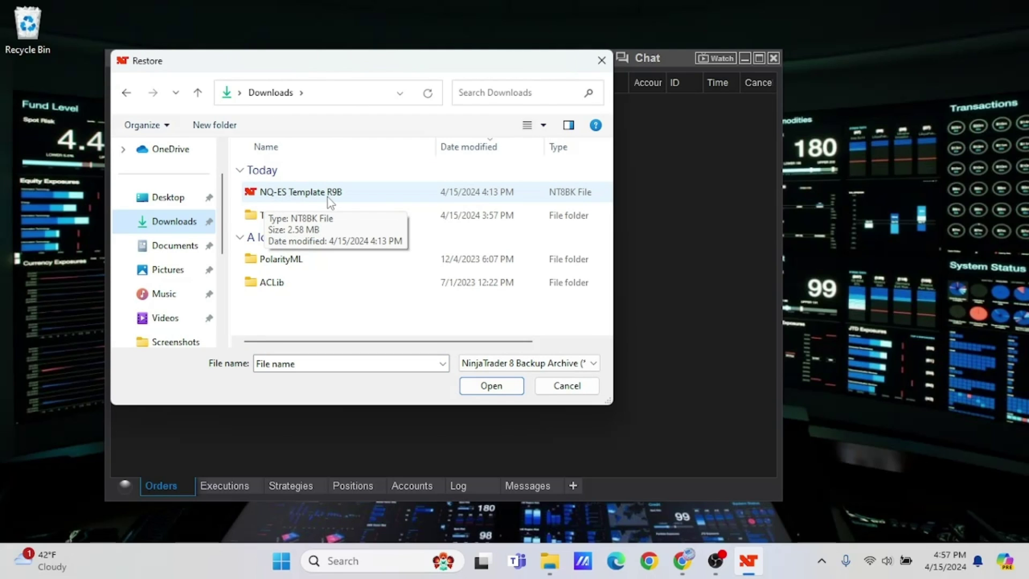
double_click(358, 196)
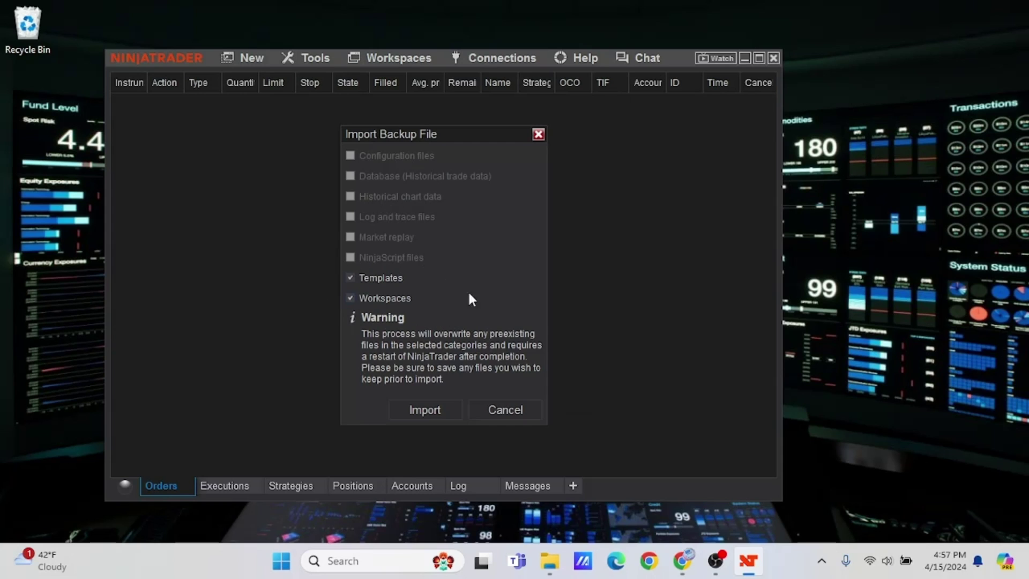
left_click(431, 415)
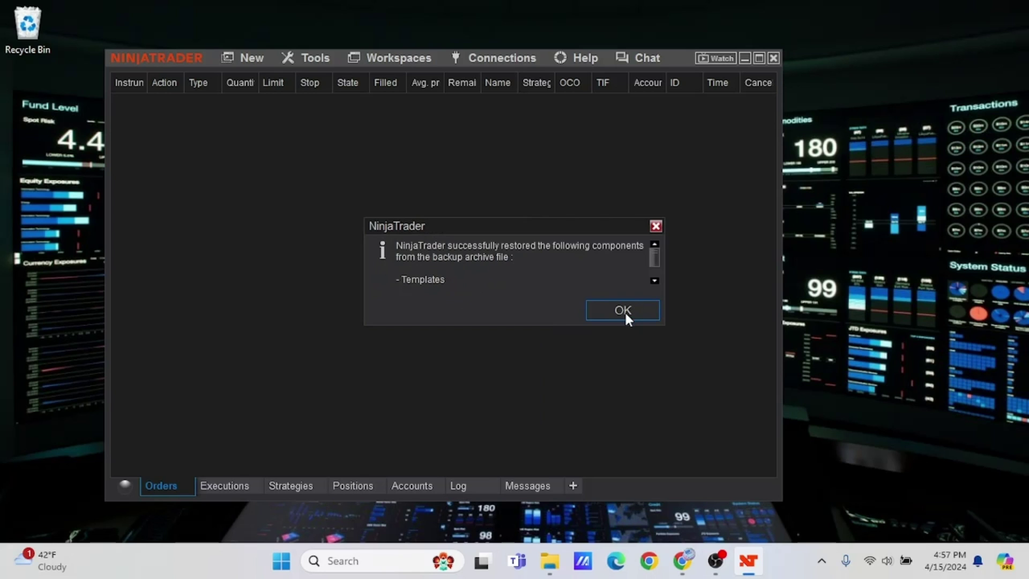
left_click(625, 312)
key("alt+F4")
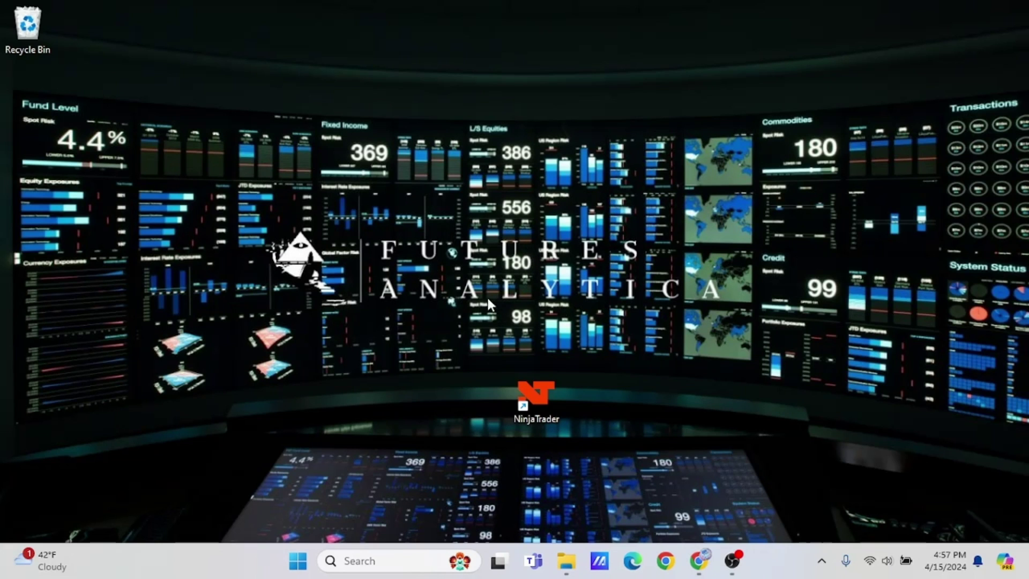
Step: In File Explorer, go to Documents > NinjaTrader 8 > templates
left_click(567, 562)
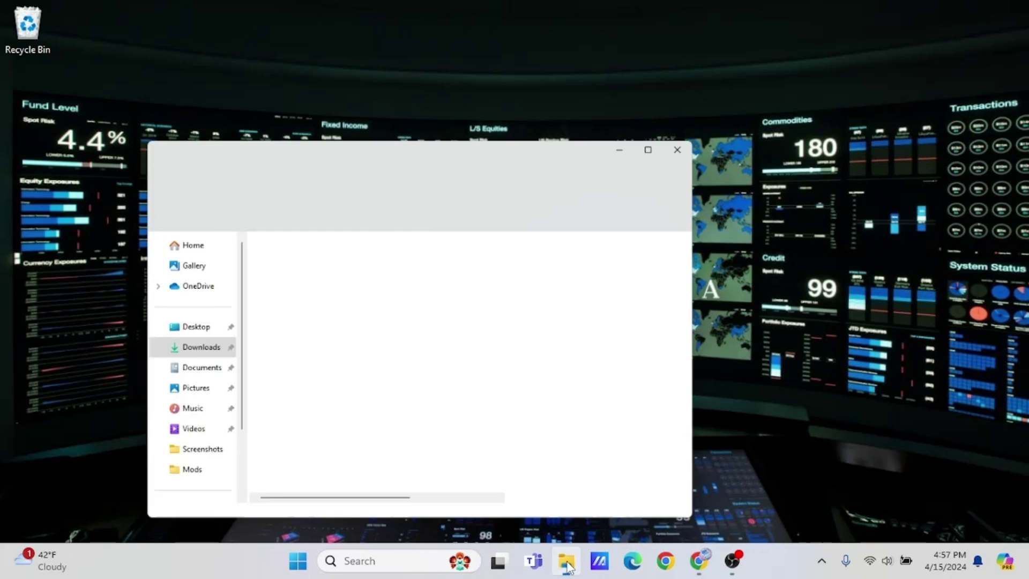
left_click(110, 336)
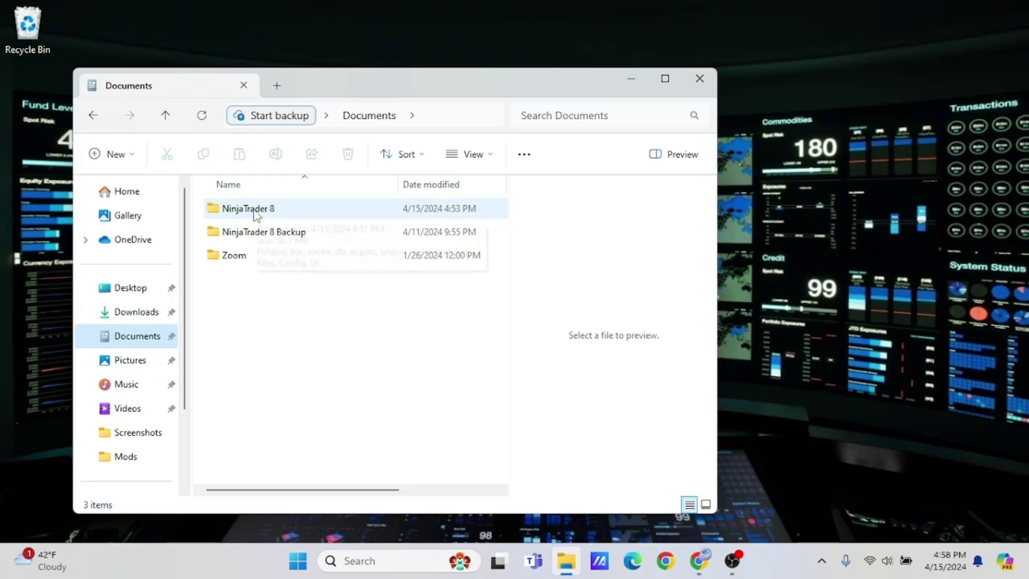
double_click(256, 210)
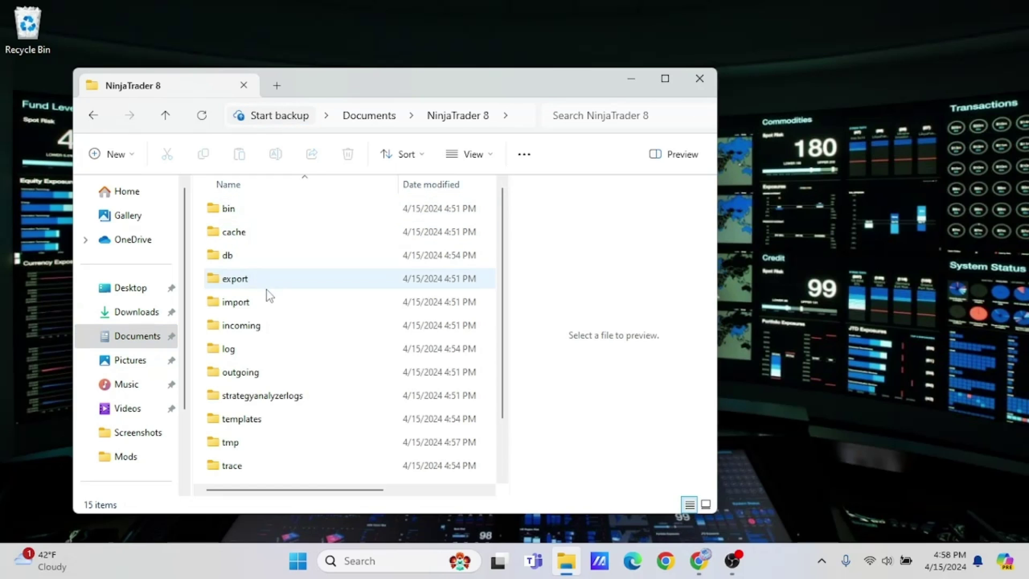
scroll(268, 300, "down", 1)
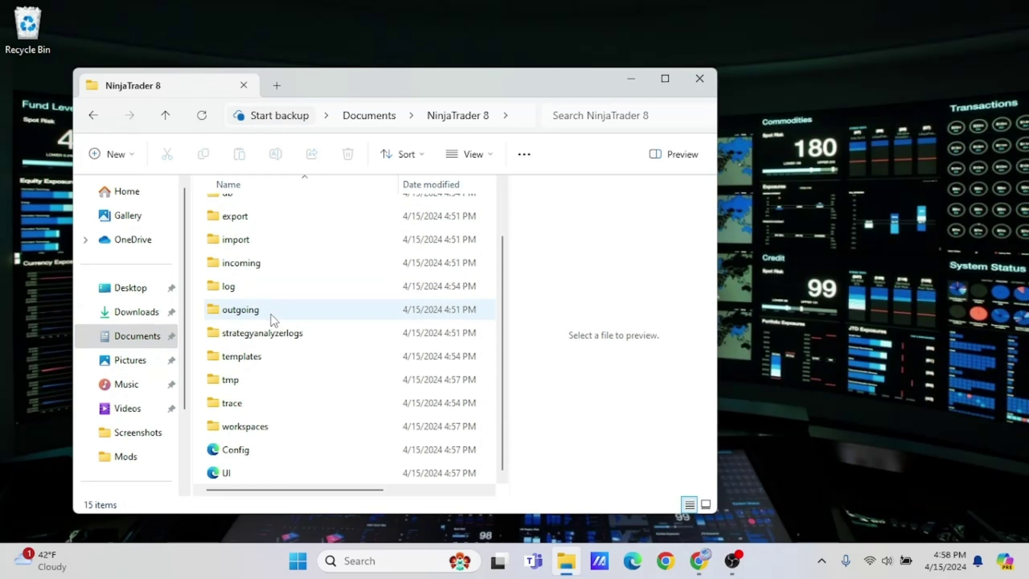
double_click(251, 367)
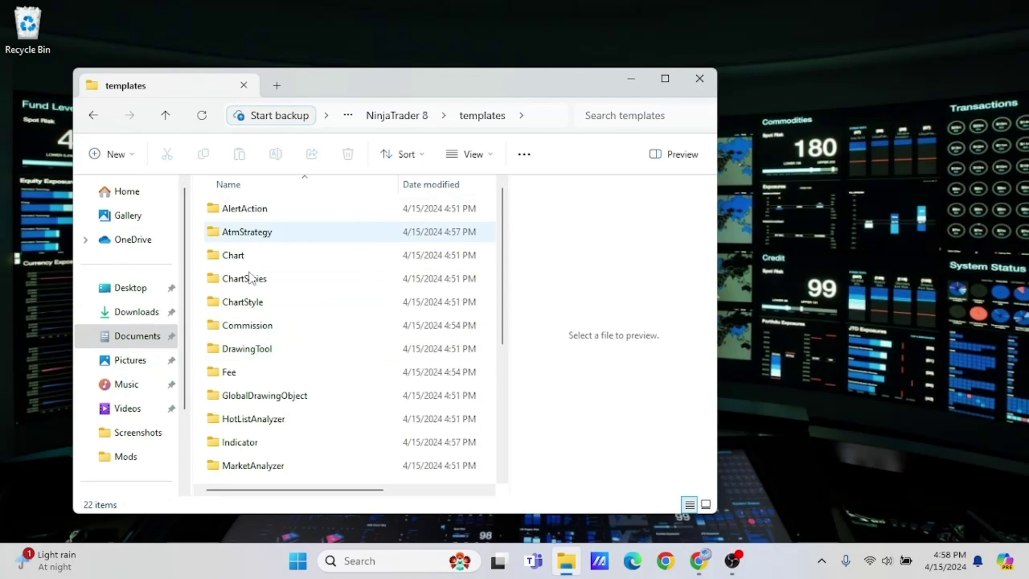
Step: Create a new folder named PATIResources there and pin it to Quick access
left_click(112, 155)
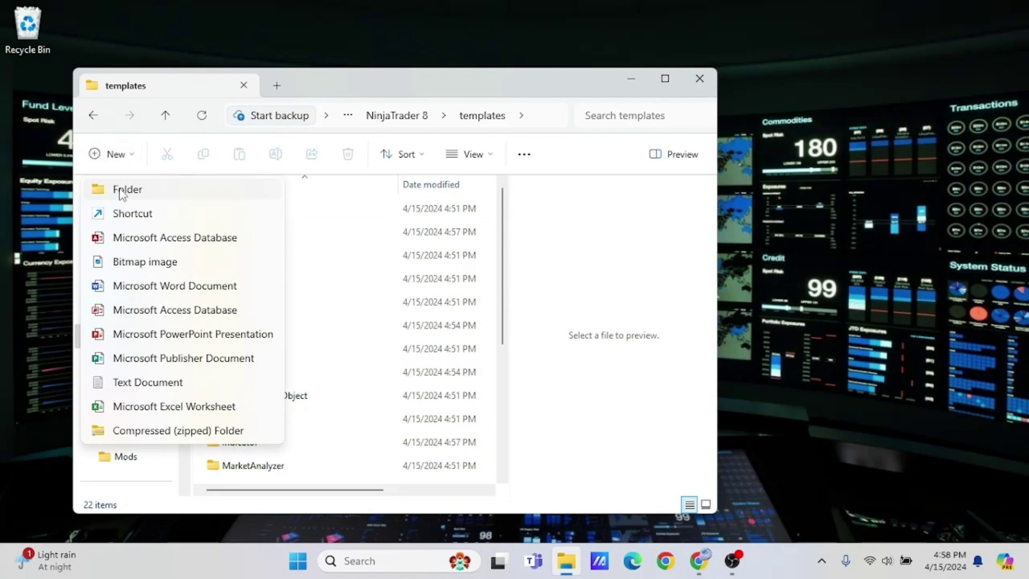
left_click(121, 190)
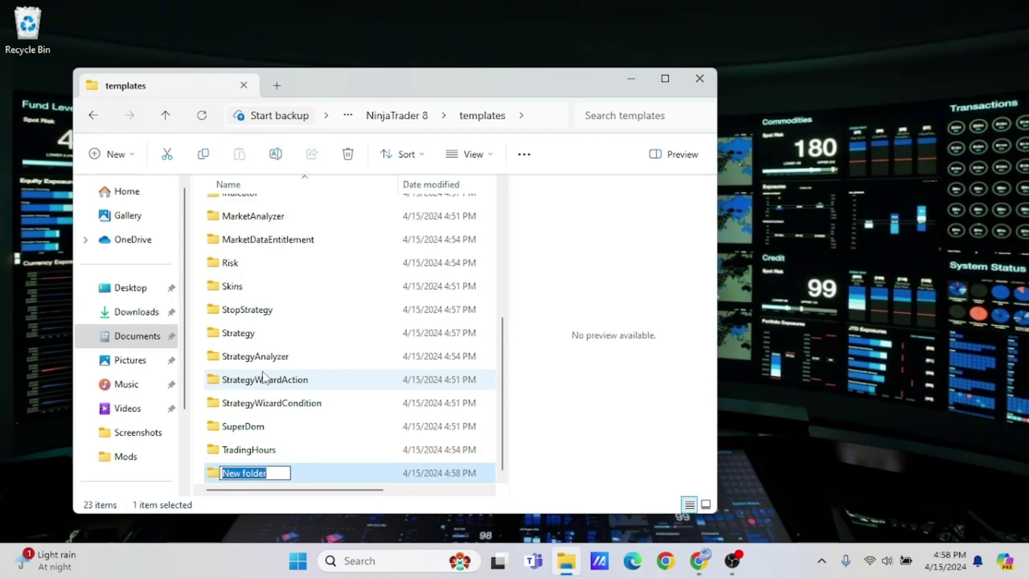
type("PATI")
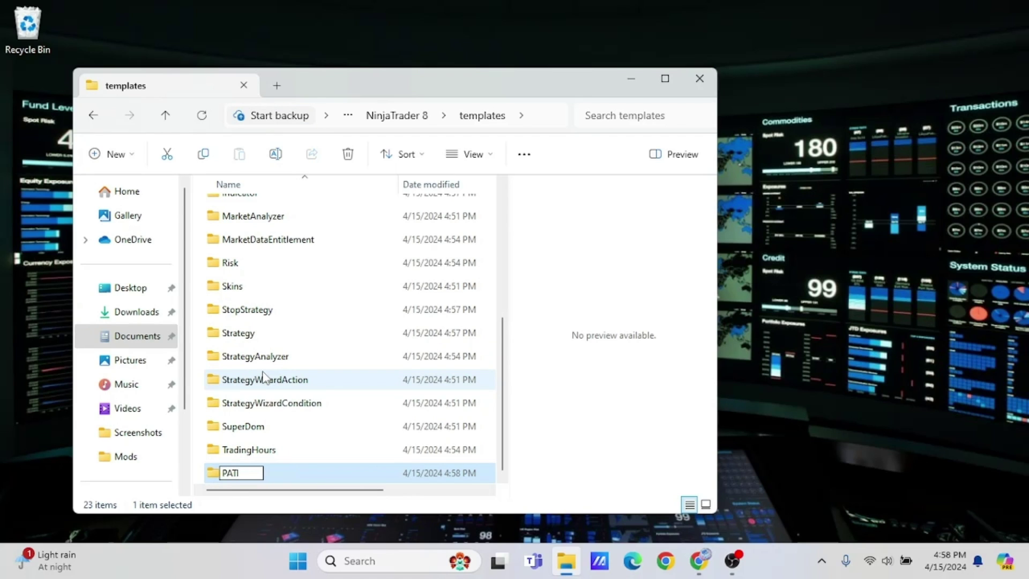
type("Resources")
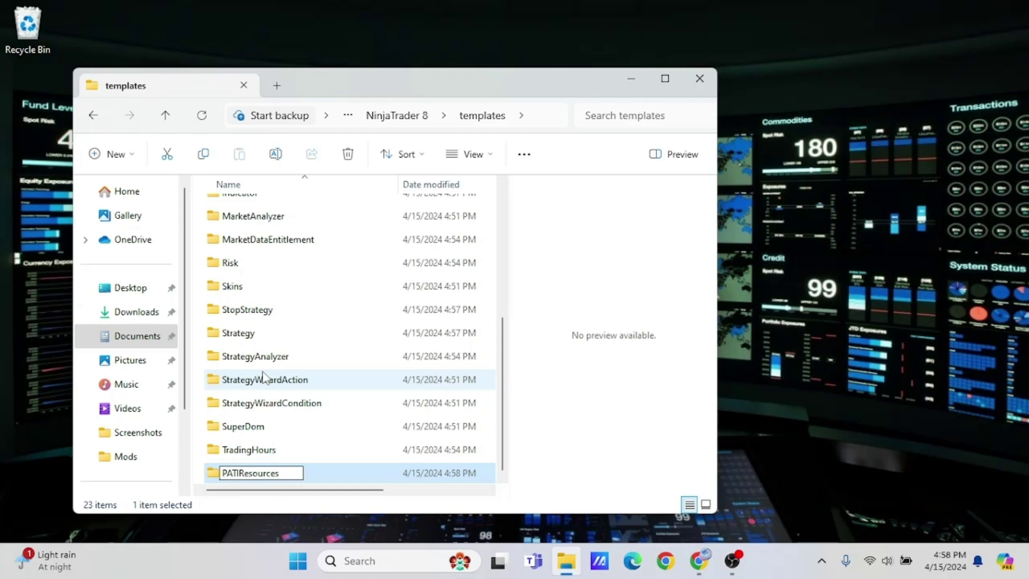
key("Return")
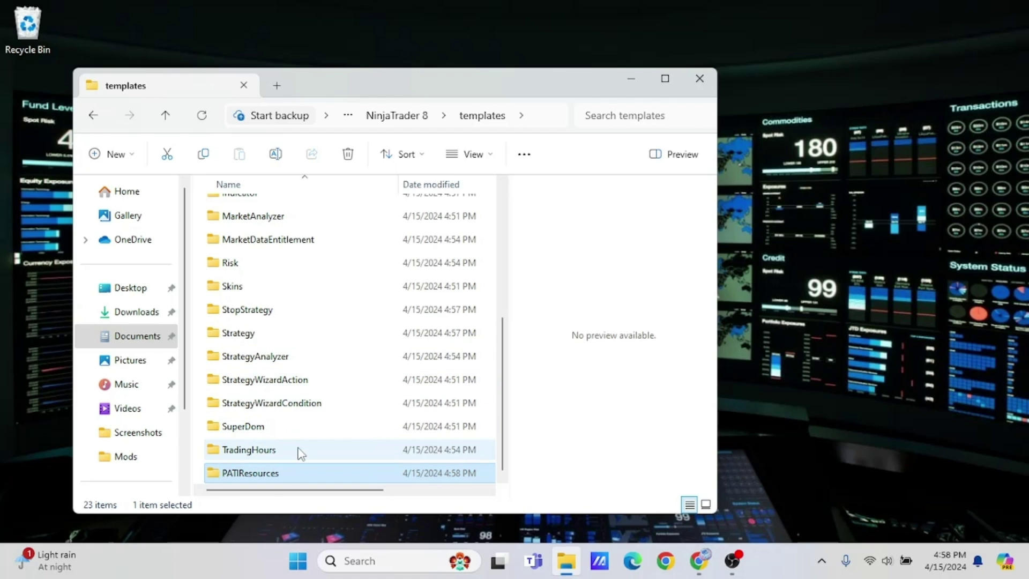
right_click(275, 479)
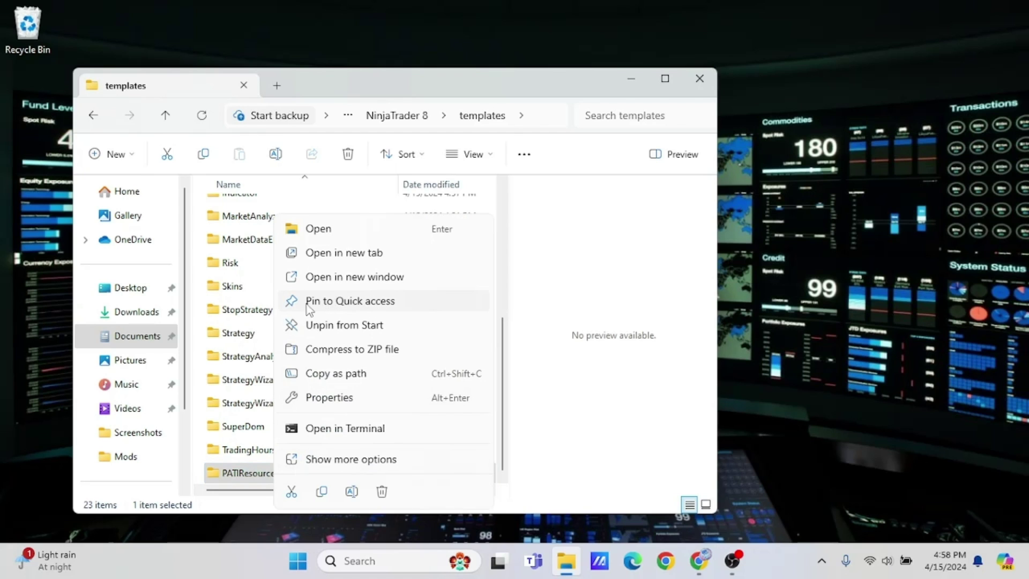
left_click(412, 304)
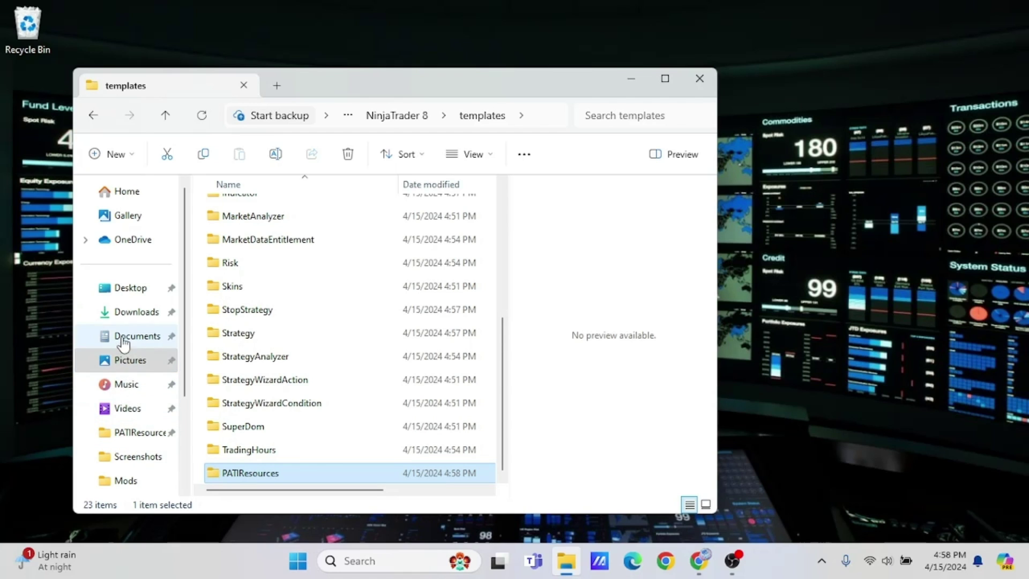
Step: Move PATIMLapp and the Prepackaged model R9 Beta zip from Downloads into PATIResources and check them
left_click(129, 319)
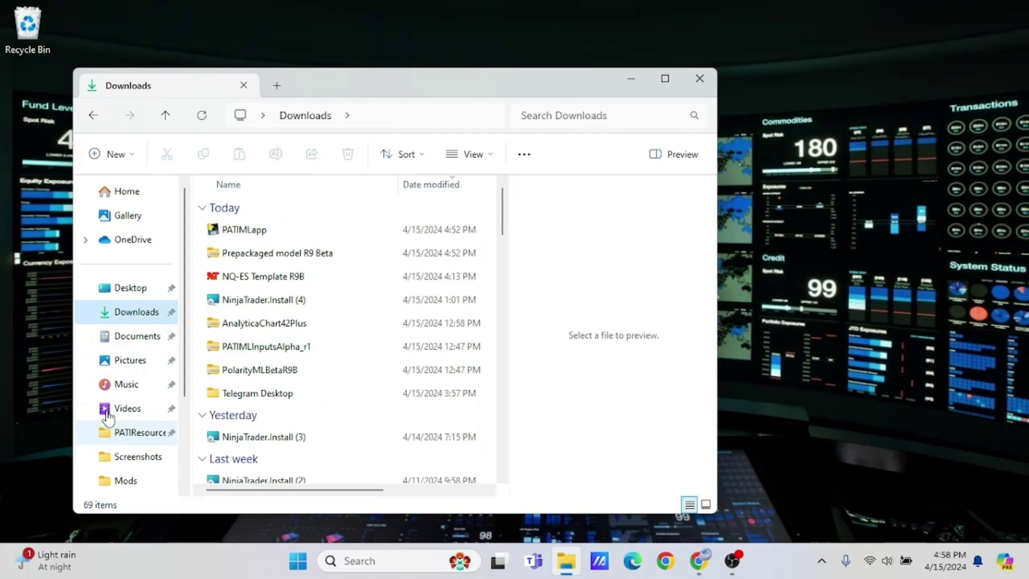
left_click(255, 230)
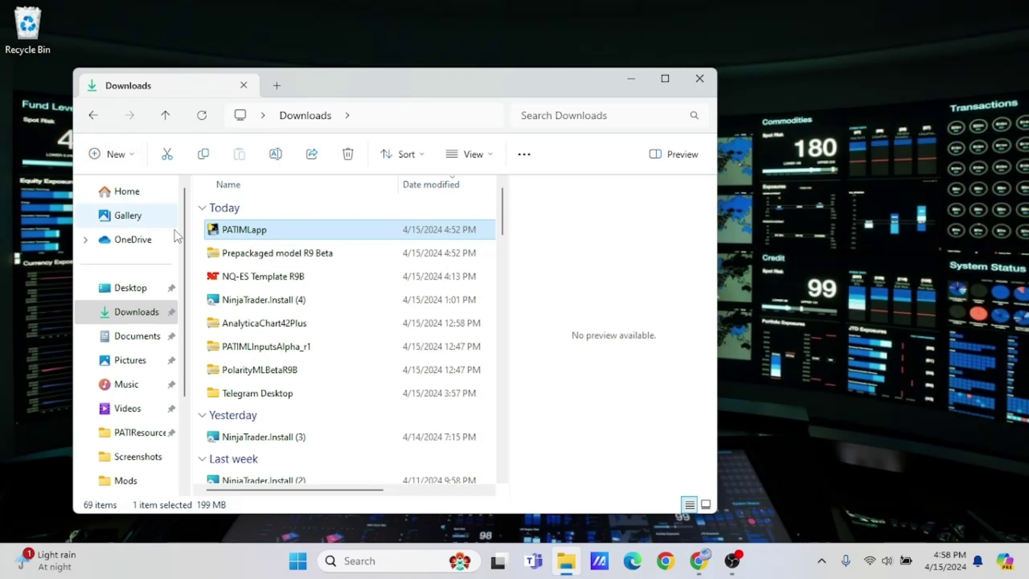
left_click_drag(265, 234, 137, 441)
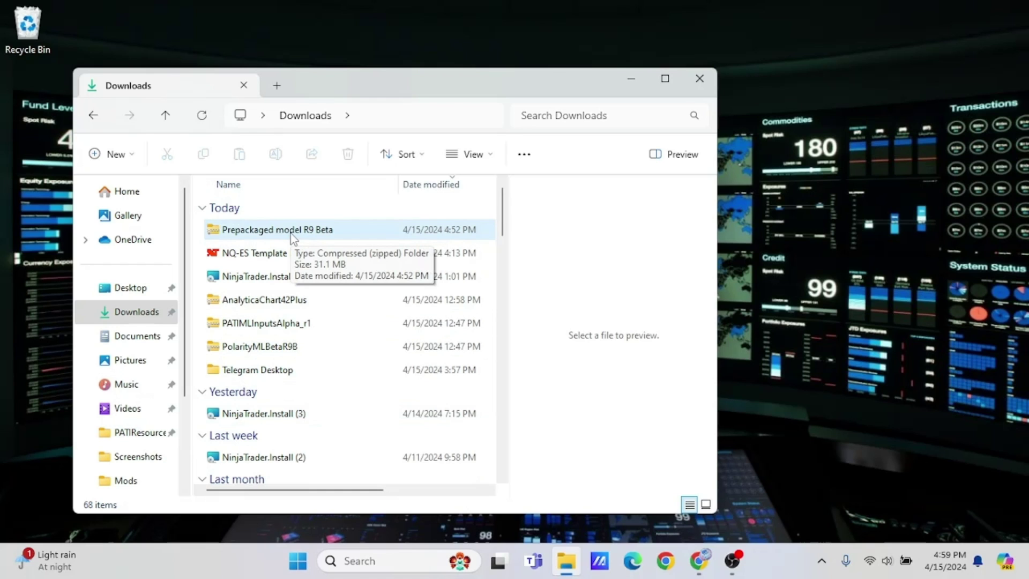
left_click_drag(294, 238, 119, 436)
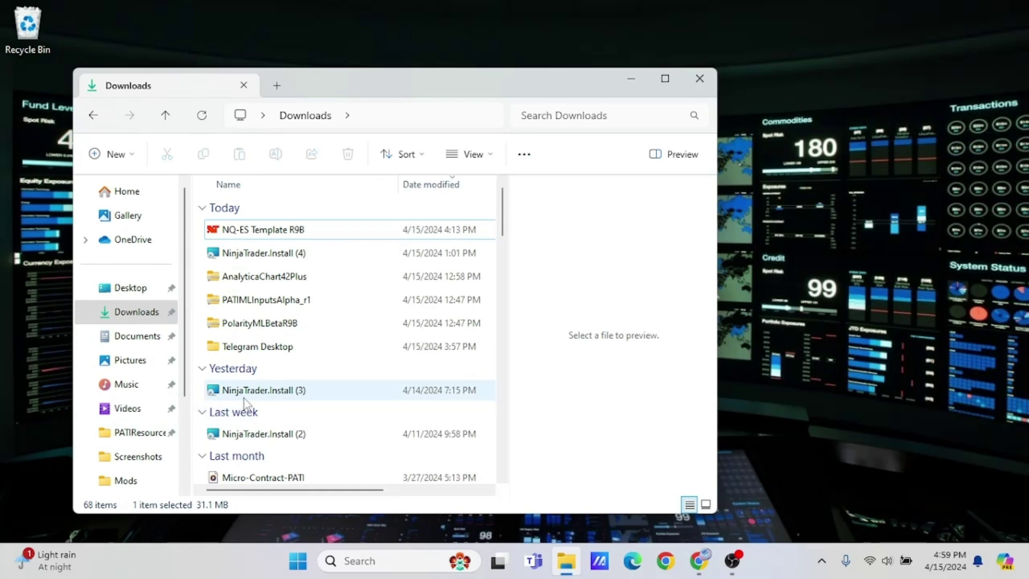
left_click(122, 433)
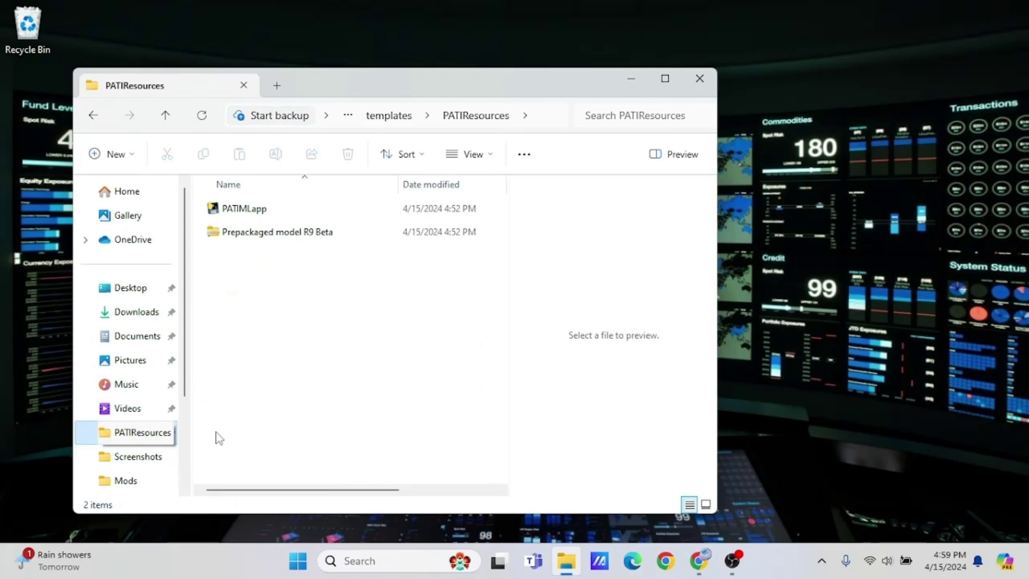
left_click_drag(423, 286, 277, 300)
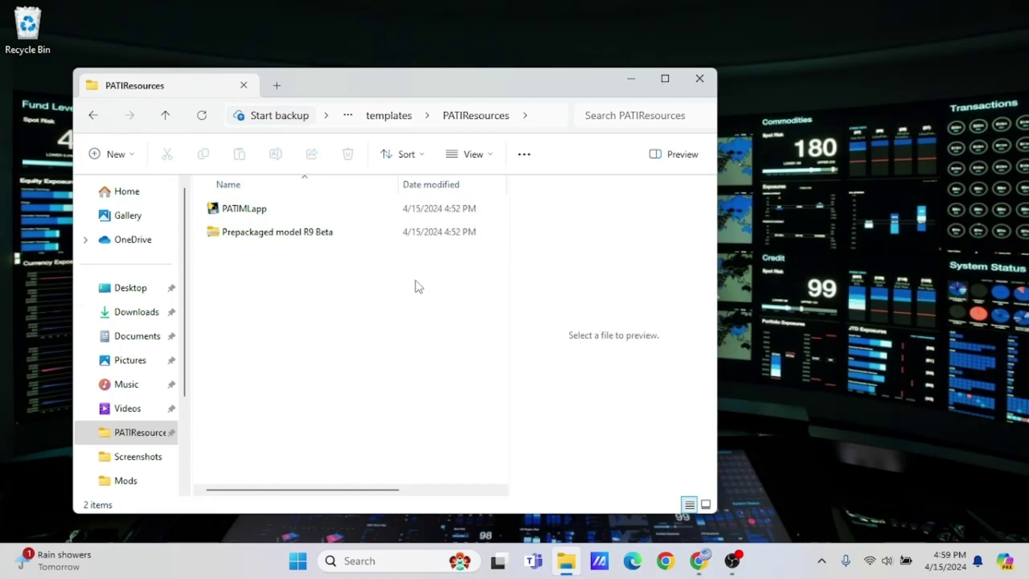
Step: Close File Explorer and relaunch NinjaTrader, loading the NQ 06-24 31 Range chart
left_click(711, 87)
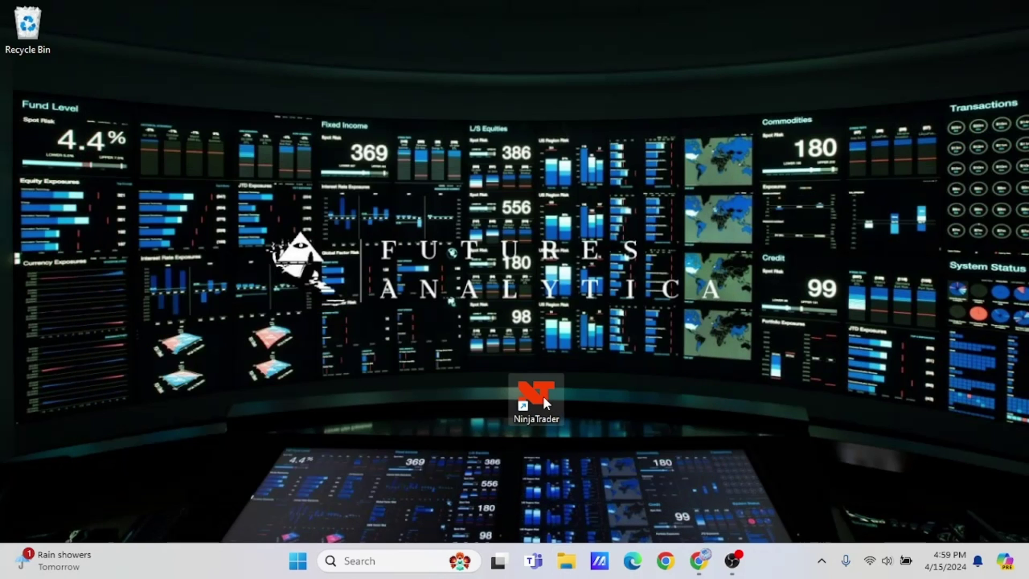
double_click(546, 403)
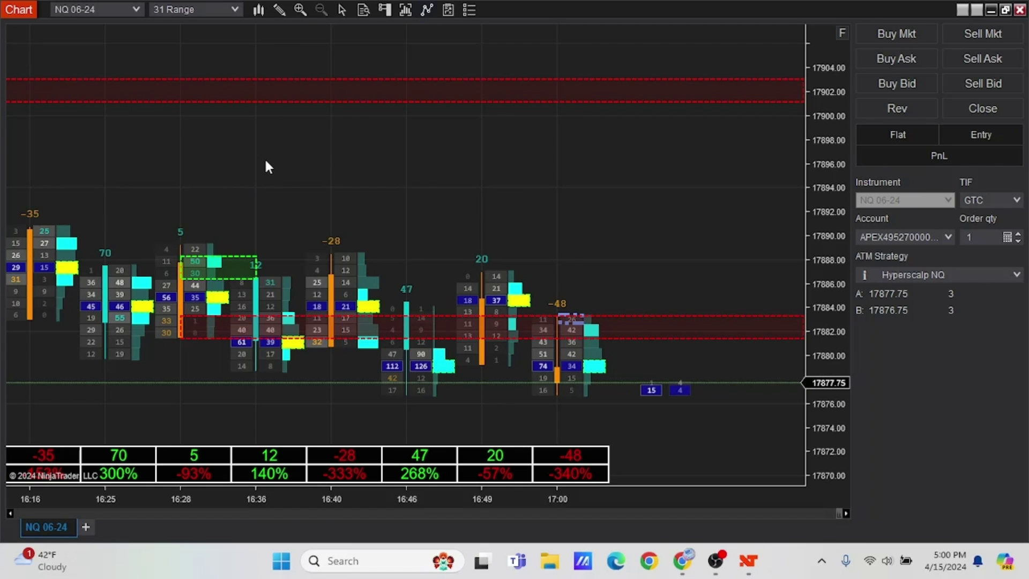
Step: Add PATIMachineLearningInputsAlpha to the NQ 06-24 chart from the Indicators dialog, applying and confirming
left_click(364, 10)
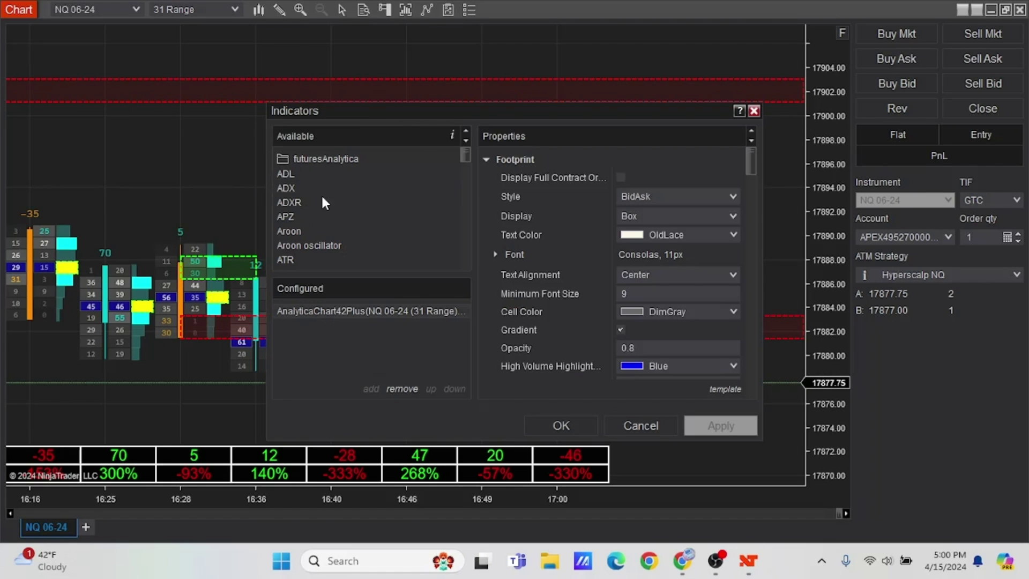
scroll(332, 196, "down", 10)
scroll(348, 197, "down", 2)
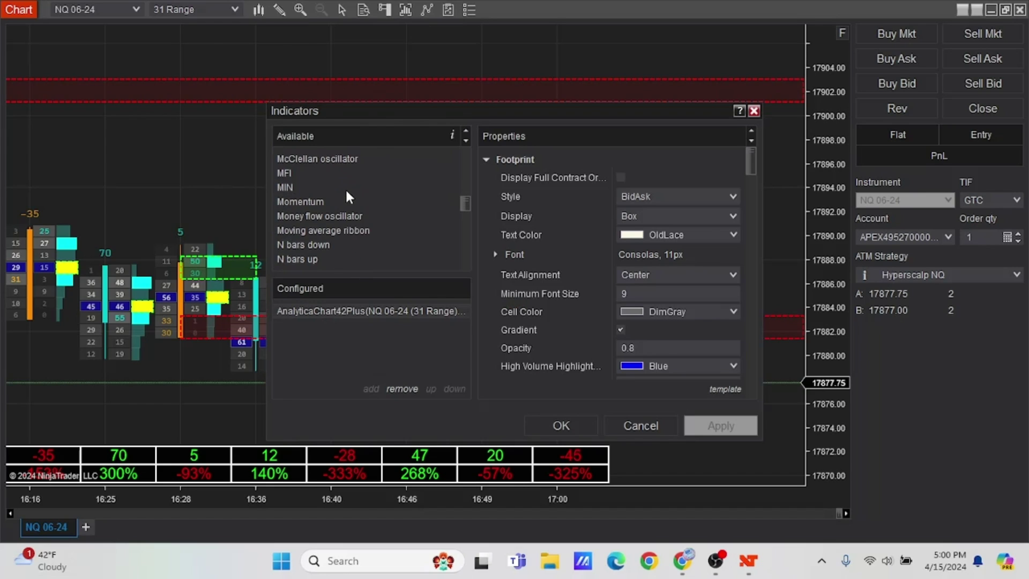
scroll(345, 188, "down", 6)
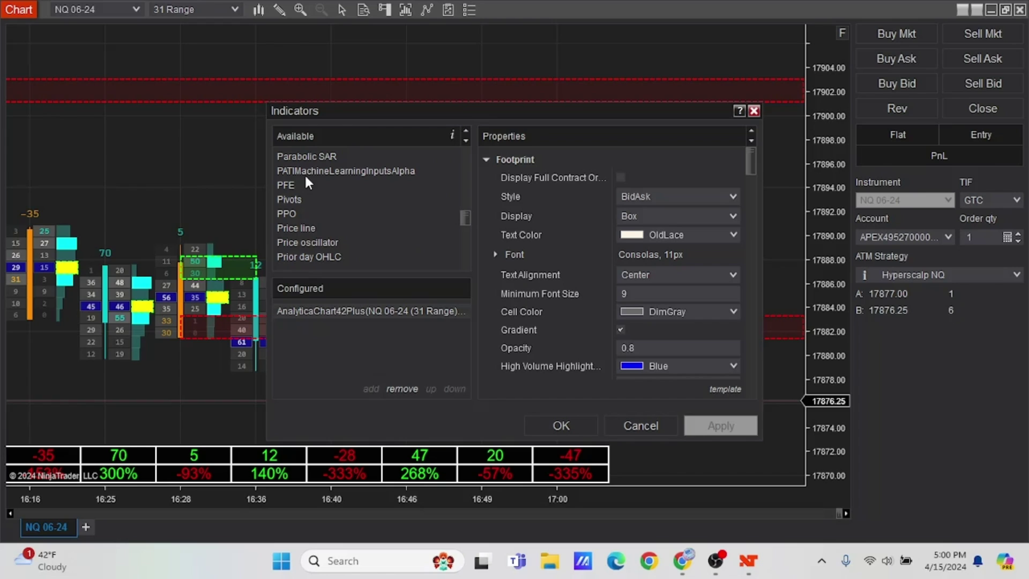
double_click(349, 171)
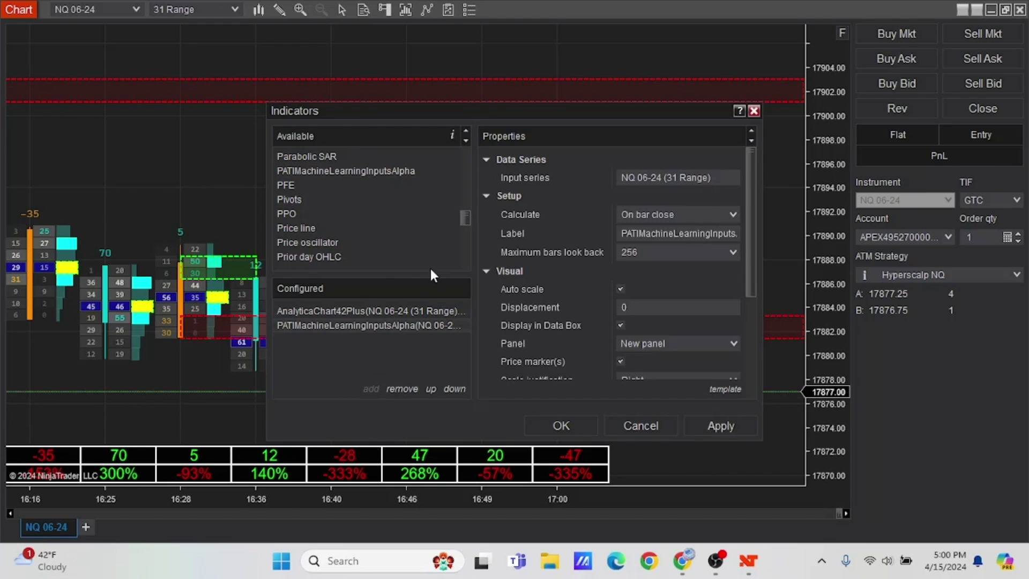
left_click(725, 424)
left_click(561, 428)
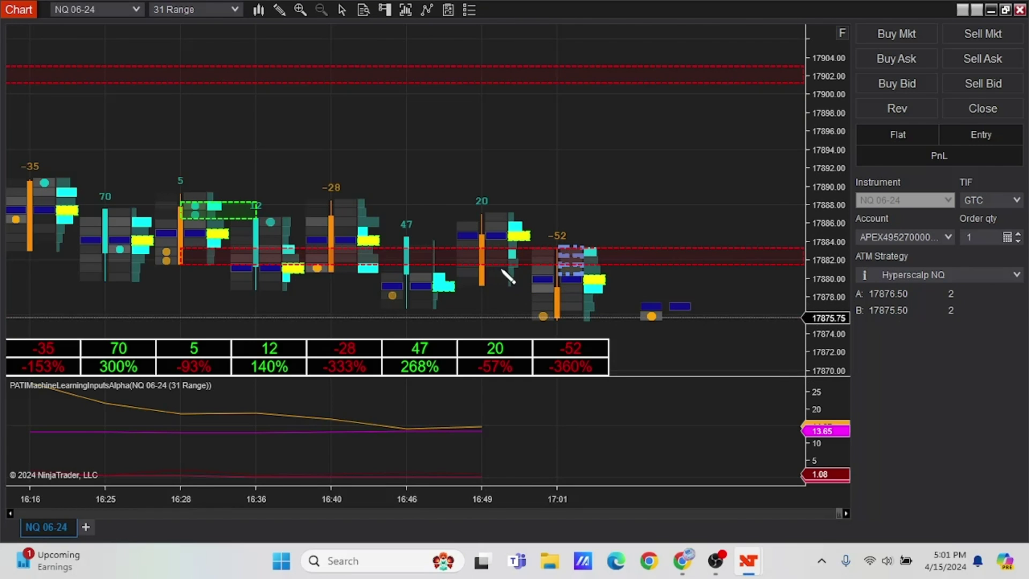
mouse_move(758, 567)
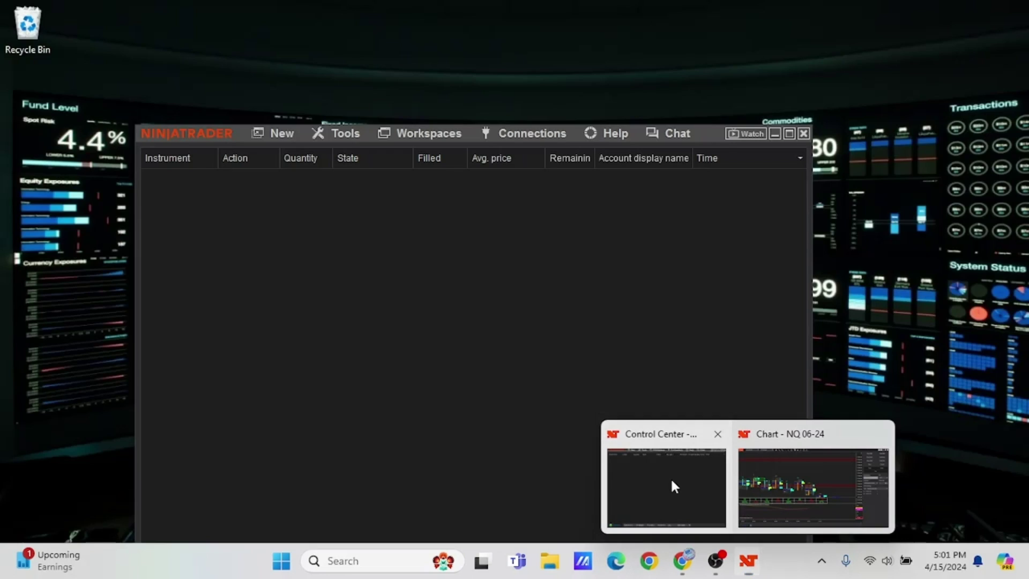
Step: Import the Prepackaged model R9 Beta archive in Polarity Models and view the NQ winrate model
left_click(670, 485)
left_click_drag(167, 102, 150, 54)
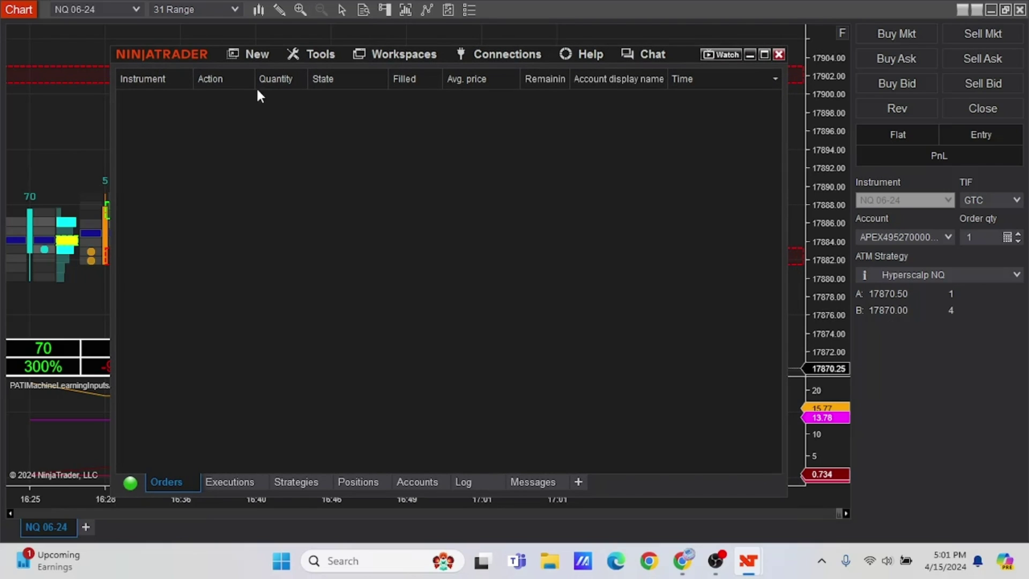
left_click(253, 55)
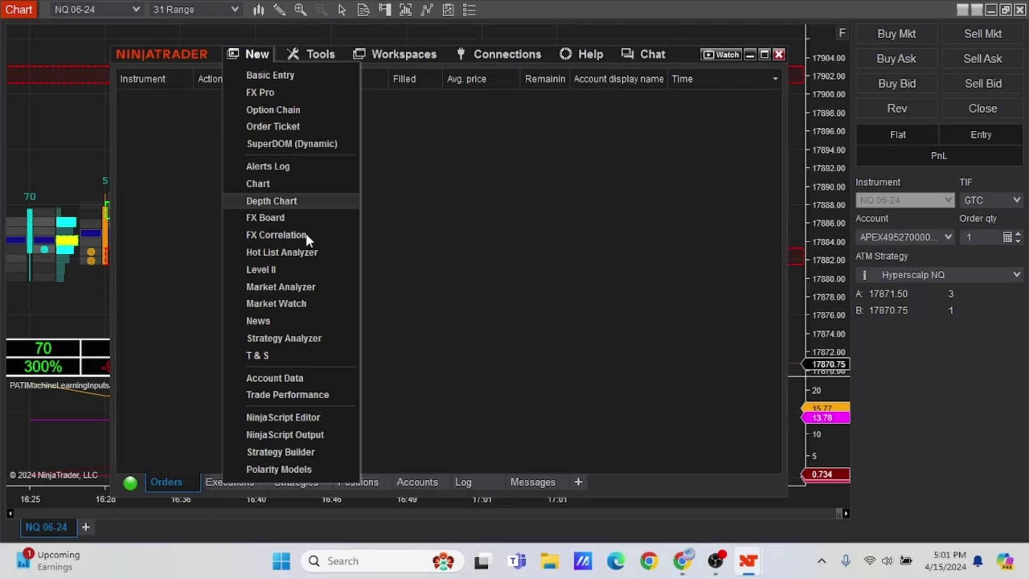
left_click(259, 467)
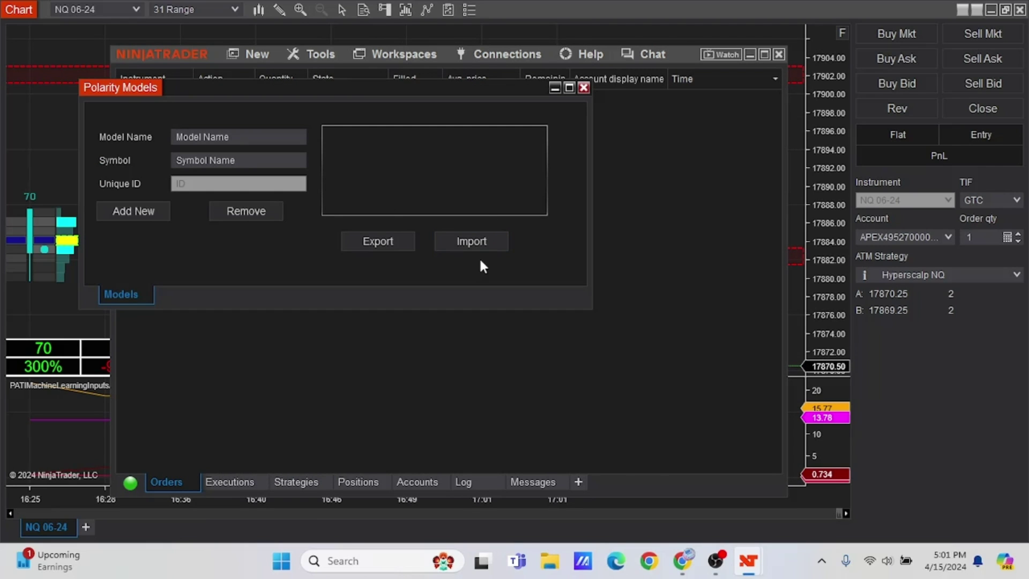
left_click(479, 242)
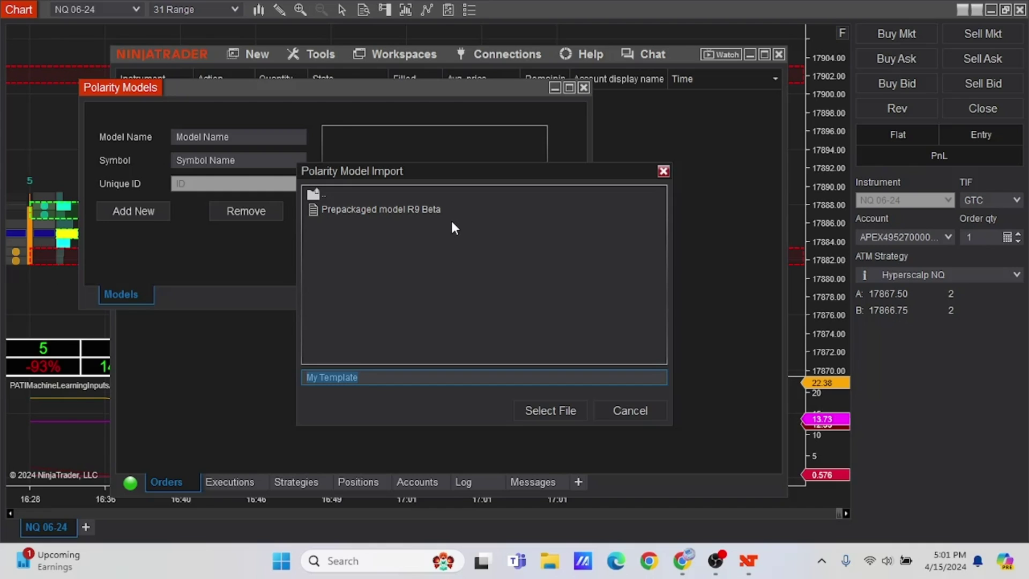
left_click(368, 210)
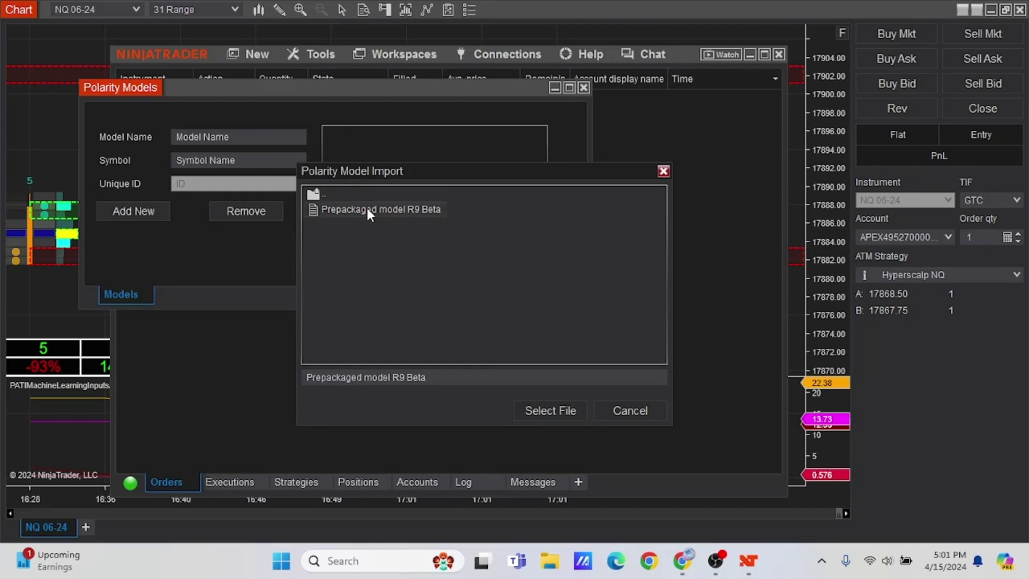
left_click(545, 413)
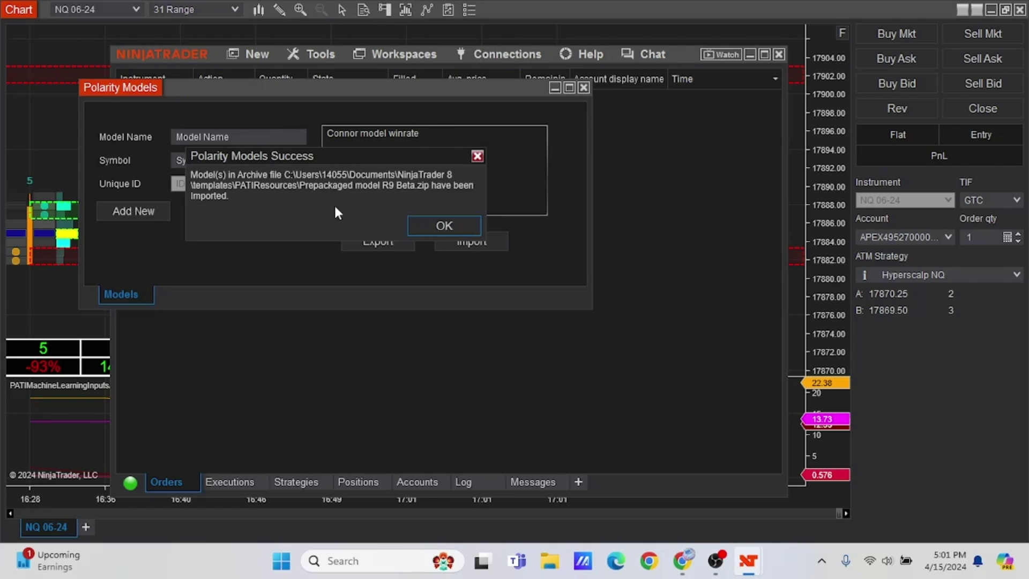
left_click(445, 225)
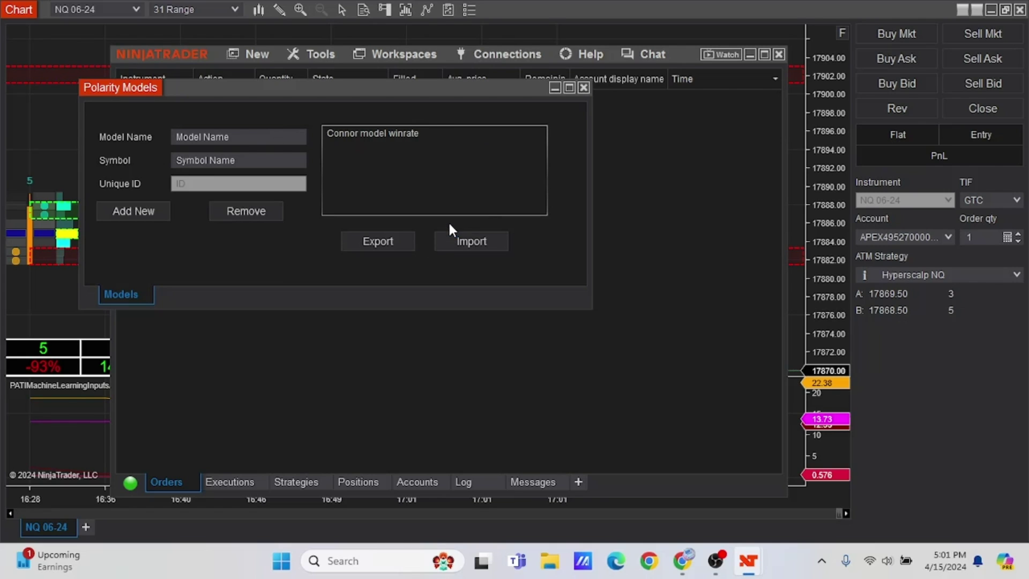
left_click(342, 133)
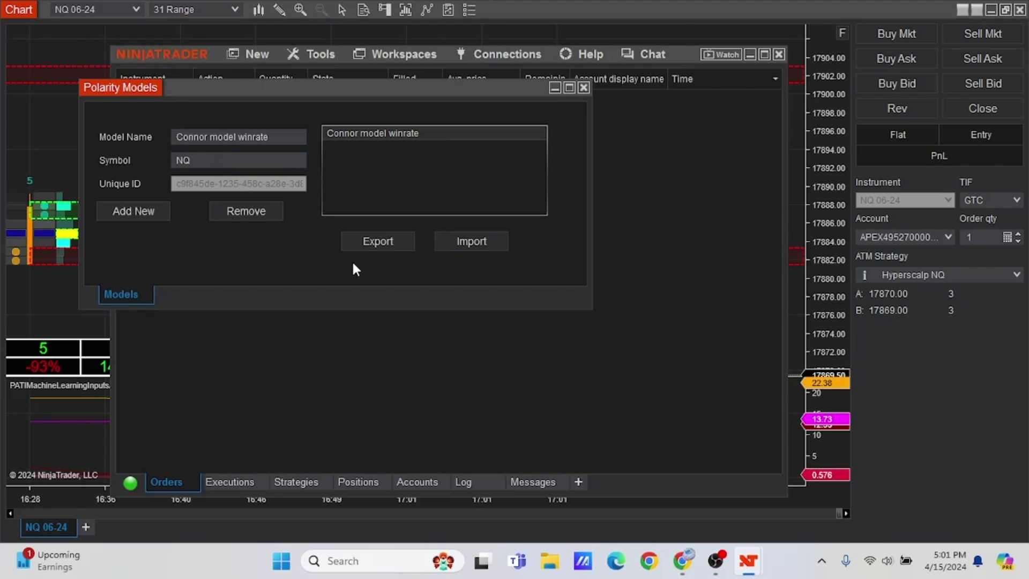
Step: Close the Polarity Models window and bring the chart back to the front
left_click(584, 87)
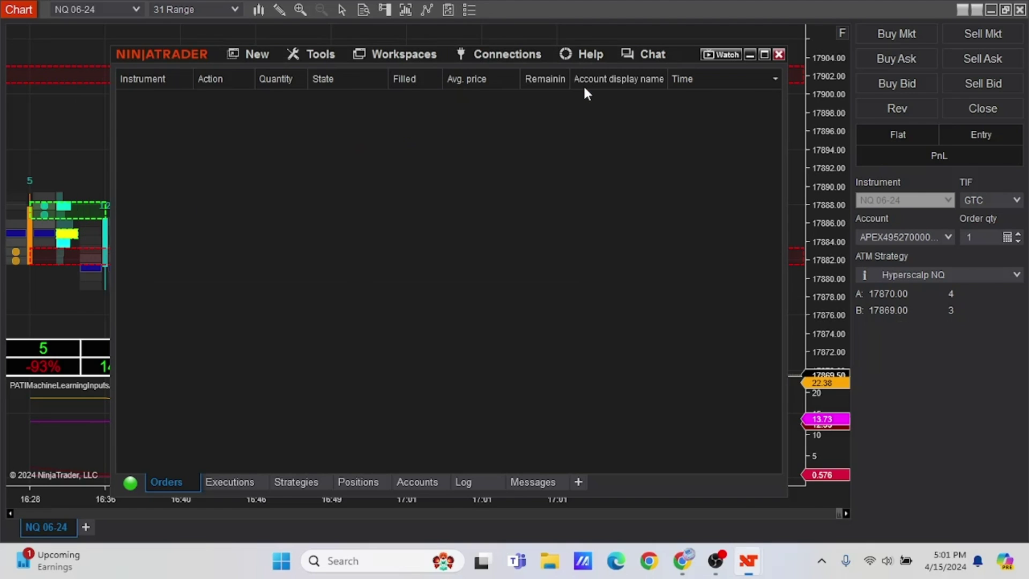
left_click(89, 153)
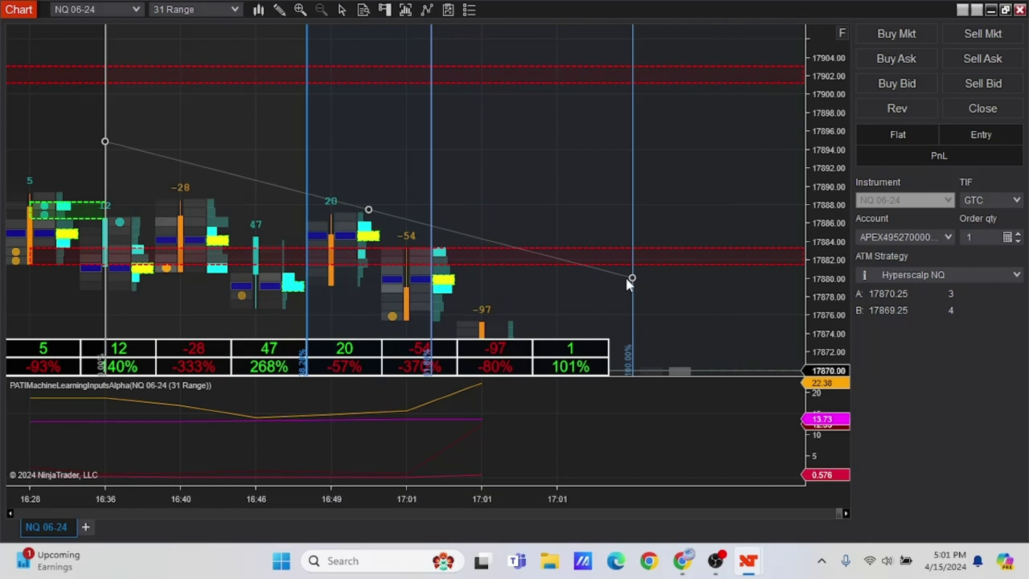
left_click(626, 279)
Step: Delete the chart's trend line and its vertical lines, then bring up the saved strategy templates
right_click(107, 140)
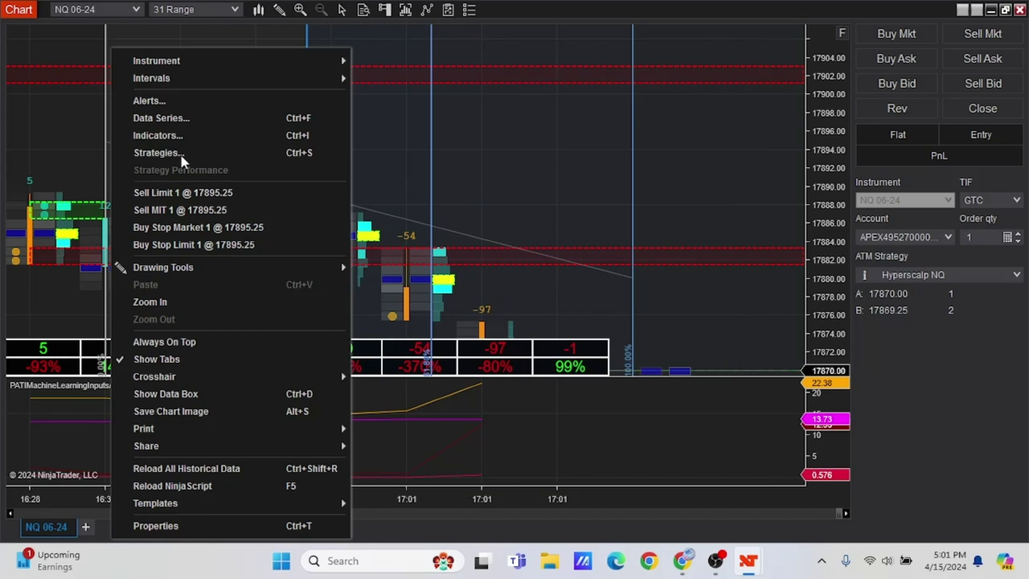
left_click(105, 142)
right_click(107, 141)
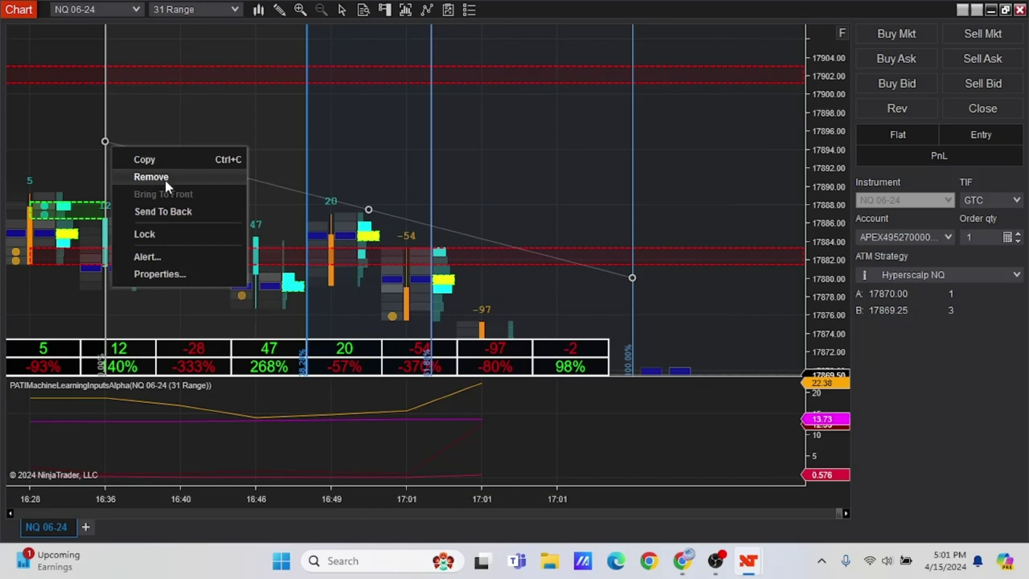
left_click(153, 174)
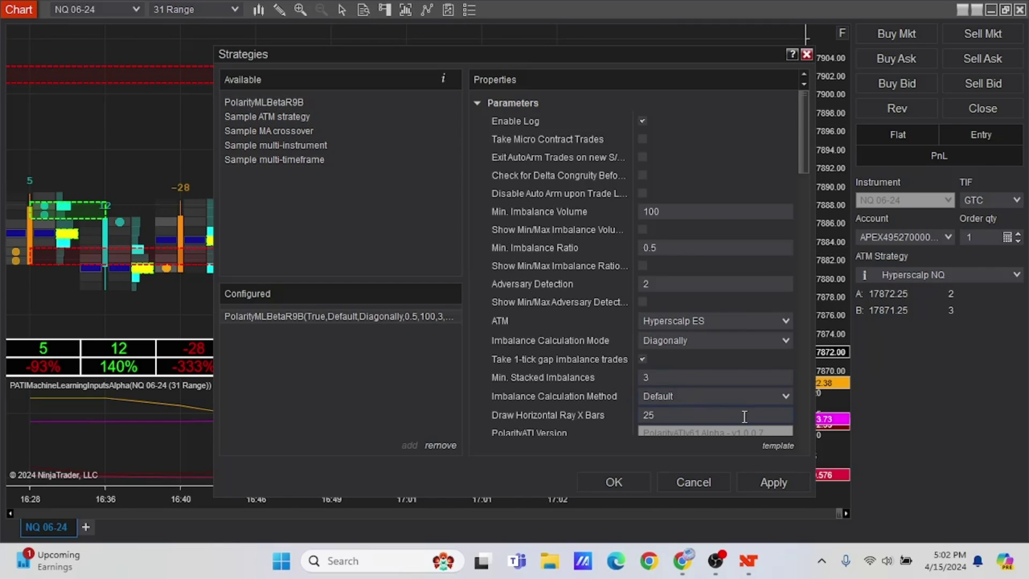
left_click(756, 446)
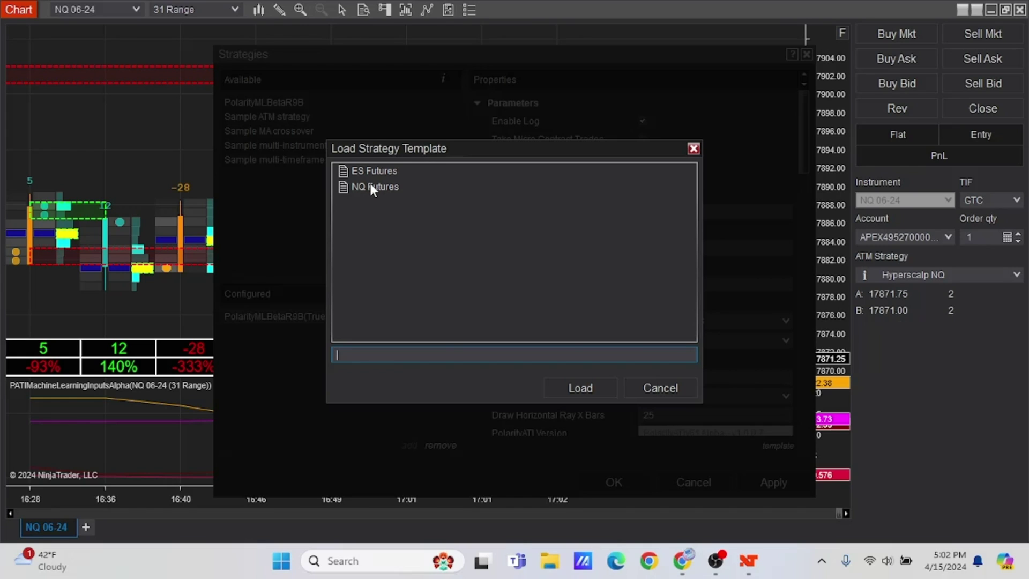
Step: Load the NQ Futures template: Hyperscalp NQ ATM, Horizontally mode, 1.8 imbalance ratio, 85 minimum volume
left_click(370, 187)
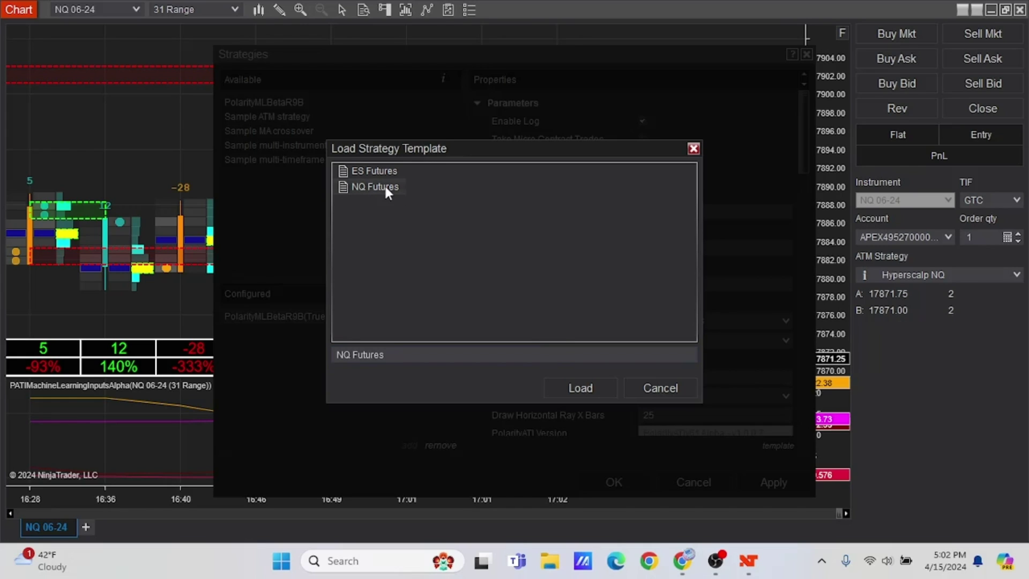
left_click(571, 388)
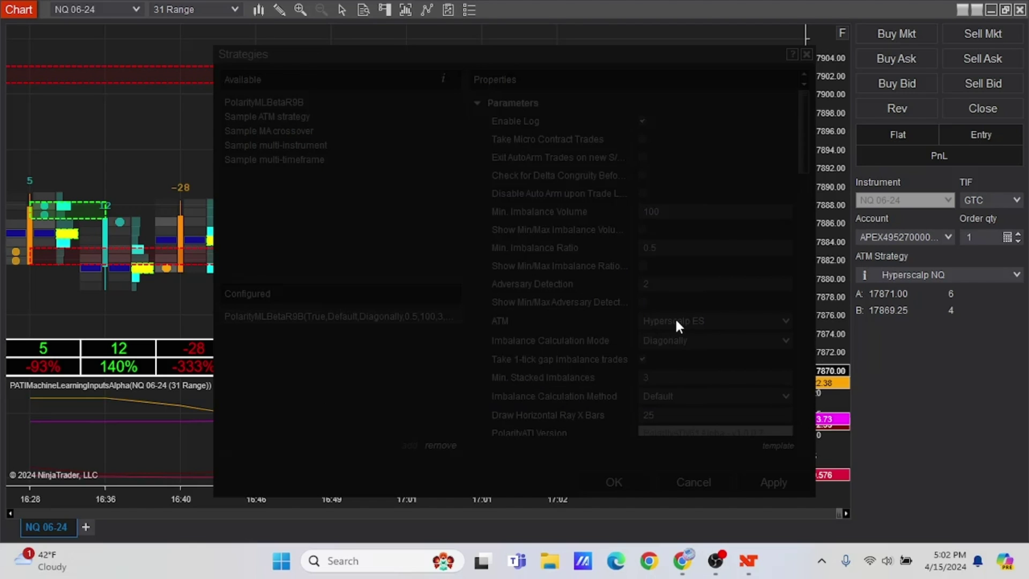
scroll(580, 226, "down", 15)
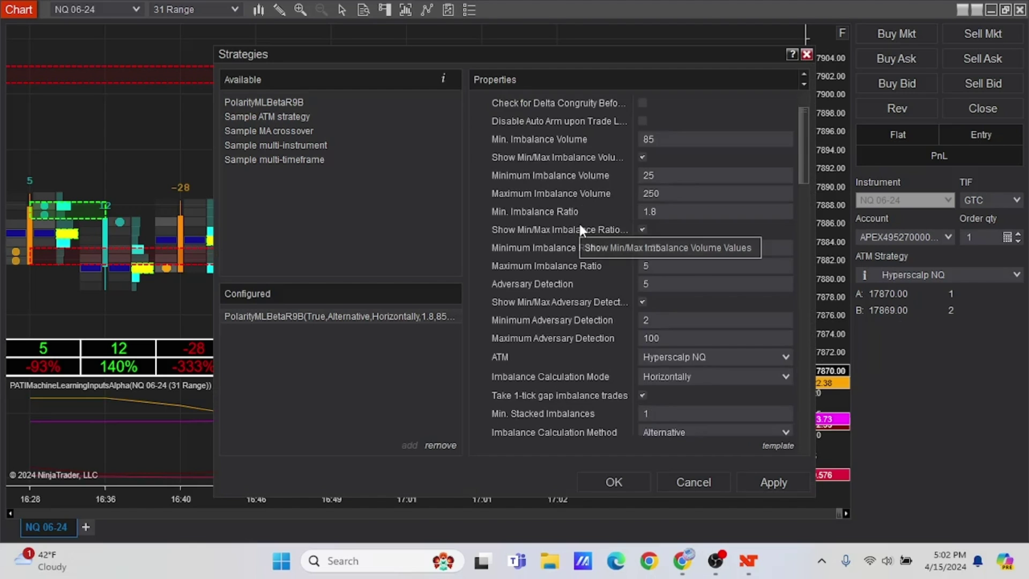
scroll(571, 188, "up", 2)
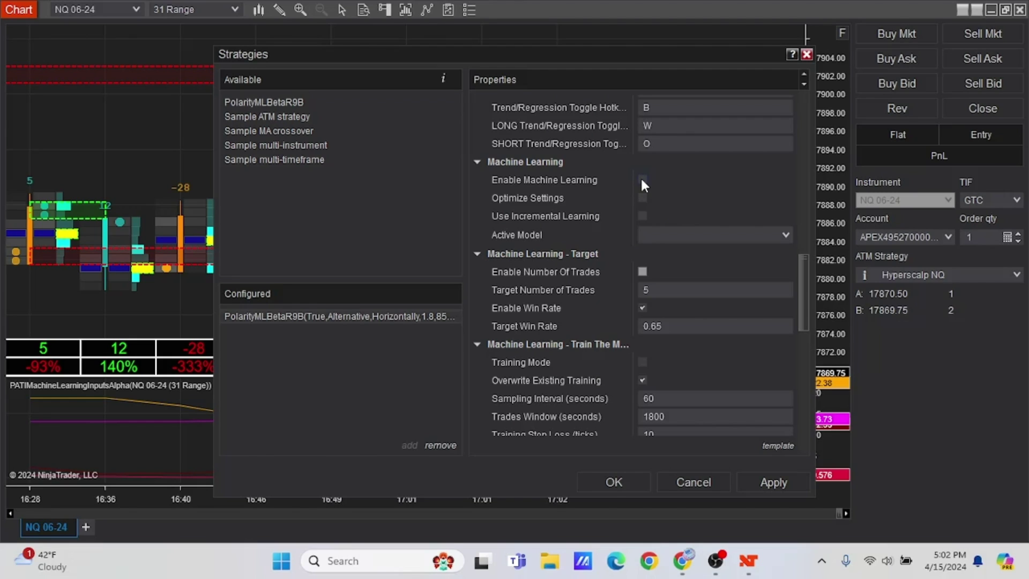
Step: Launch PATIMLapp from the PATIResources folder in File Explorer
left_click(549, 560)
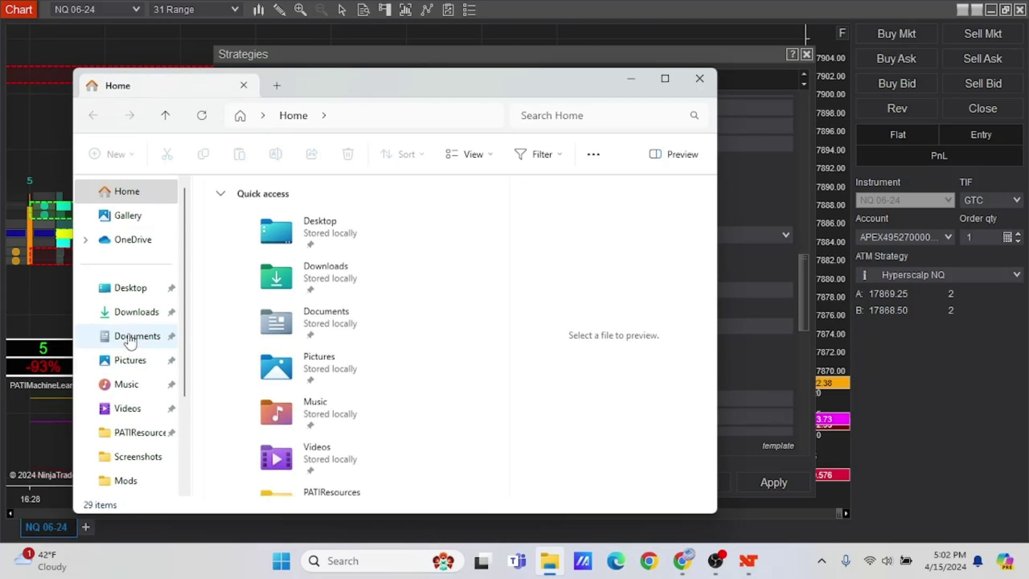
left_click(129, 434)
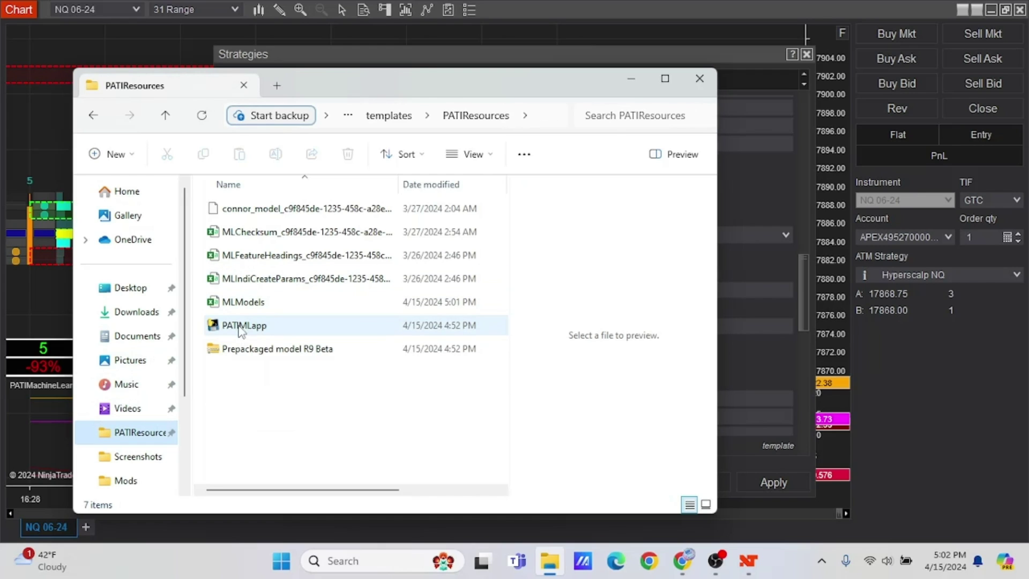
left_click(246, 332)
double_click(406, 324)
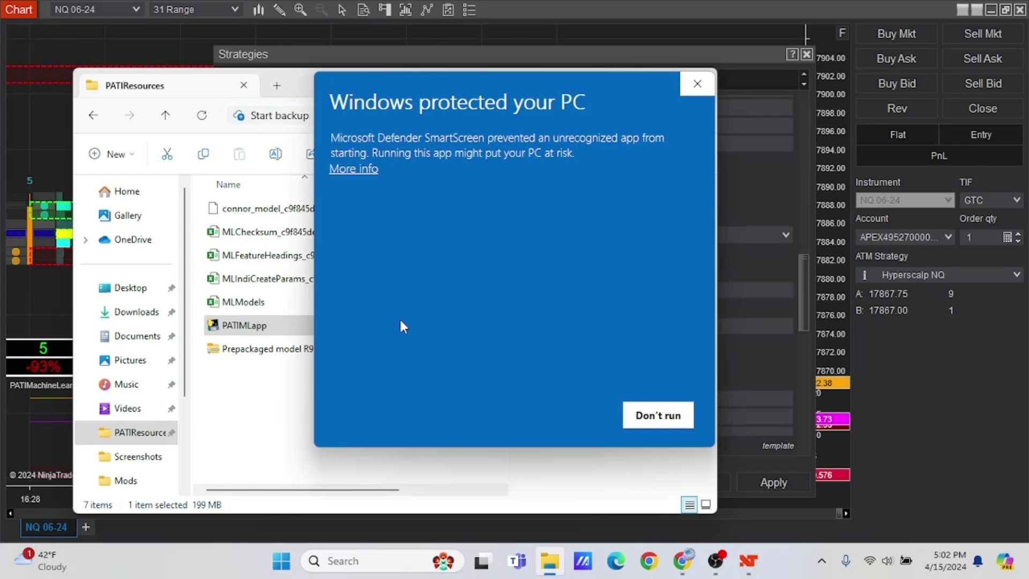
Step: Run the app anyway past the SmartScreen warning, minimize its console and close Explorer
left_click(354, 170)
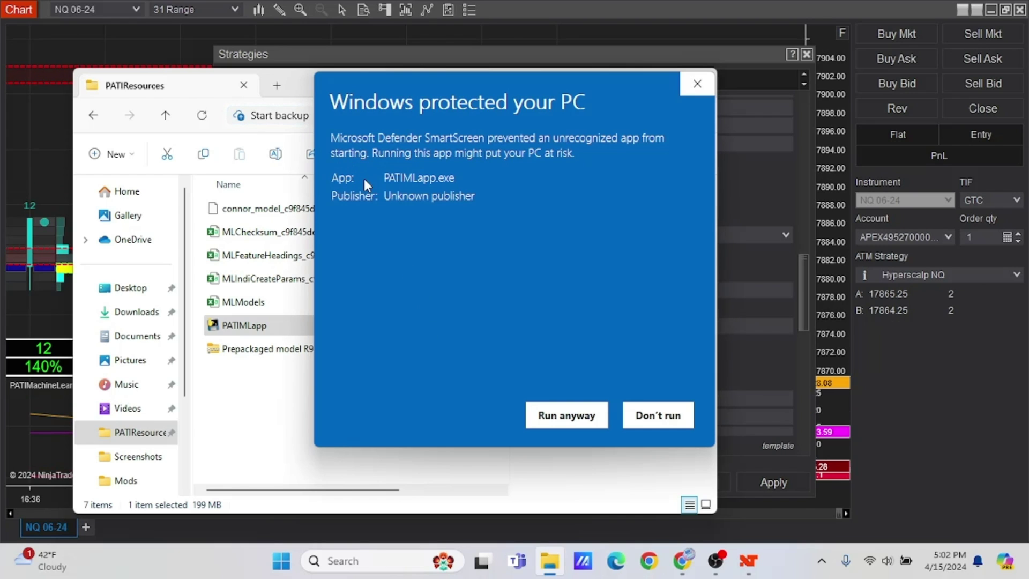
left_click(560, 416)
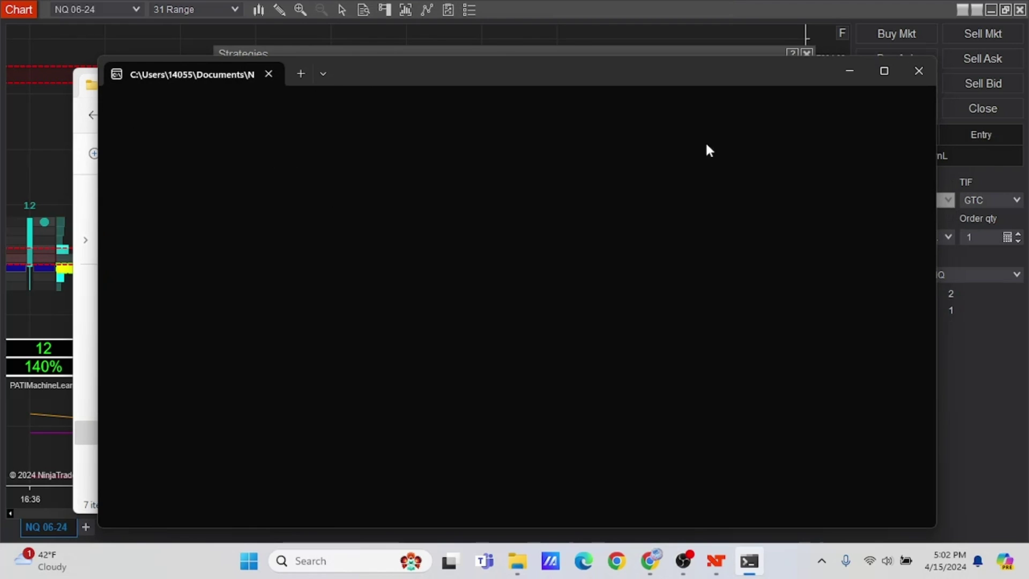
left_click(841, 73)
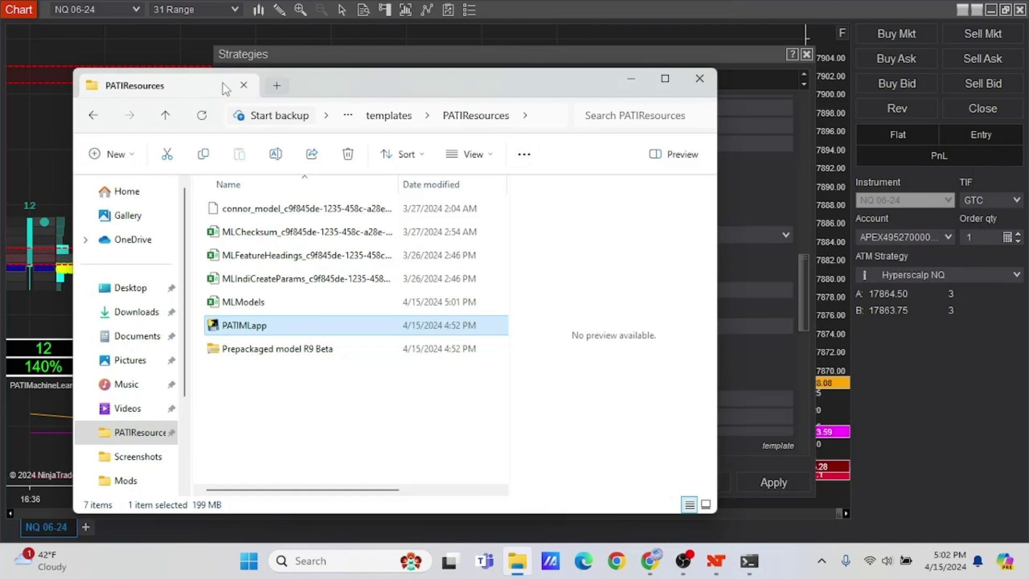
left_click(695, 78)
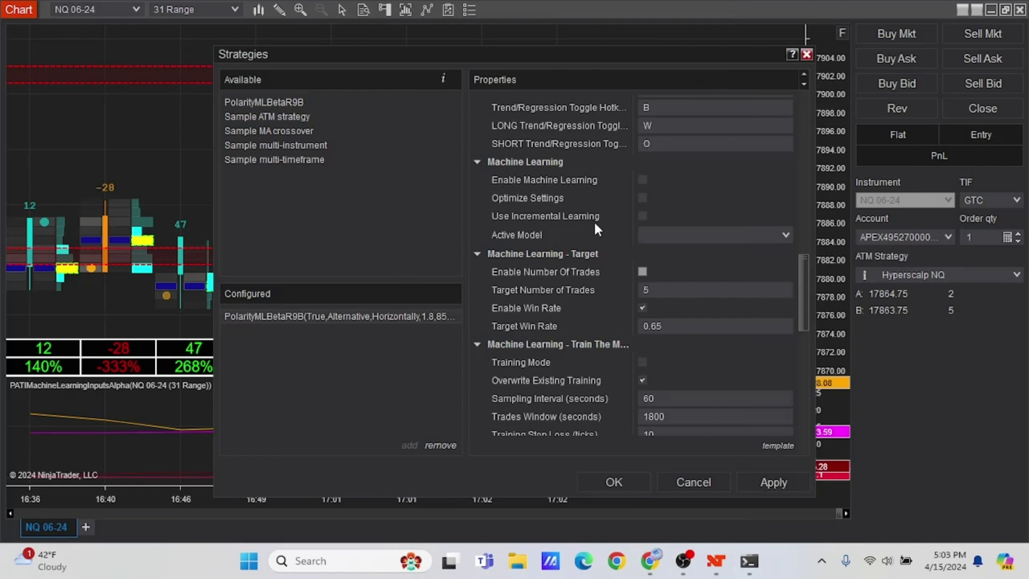
Step: Enable Machine Learning, Optimize Settings and Incremental Learning, and set Active Model to the imported win-rate model
left_click(643, 180)
left_click(642, 198)
left_click(642, 215)
left_click(691, 236)
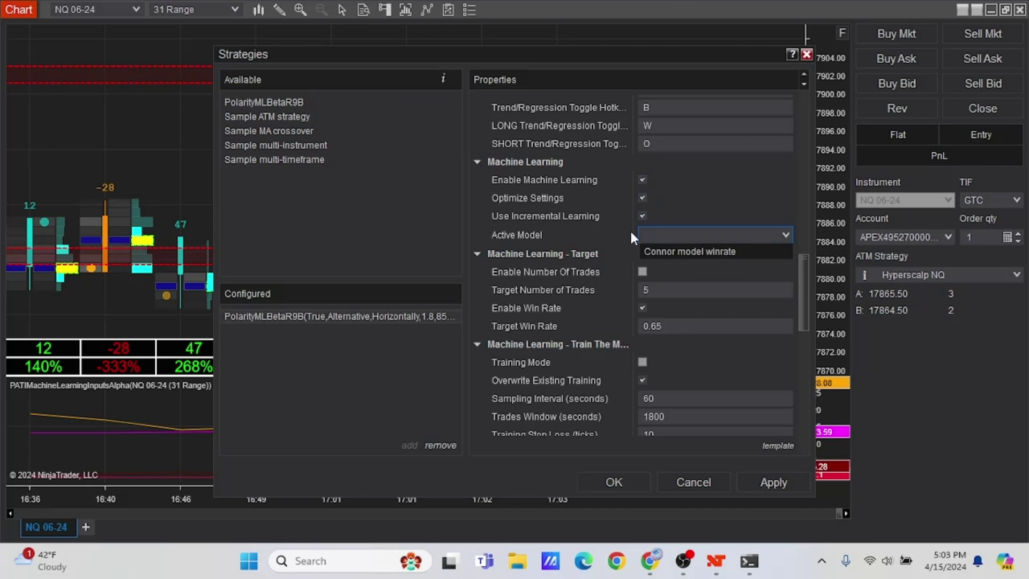
left_click(676, 251)
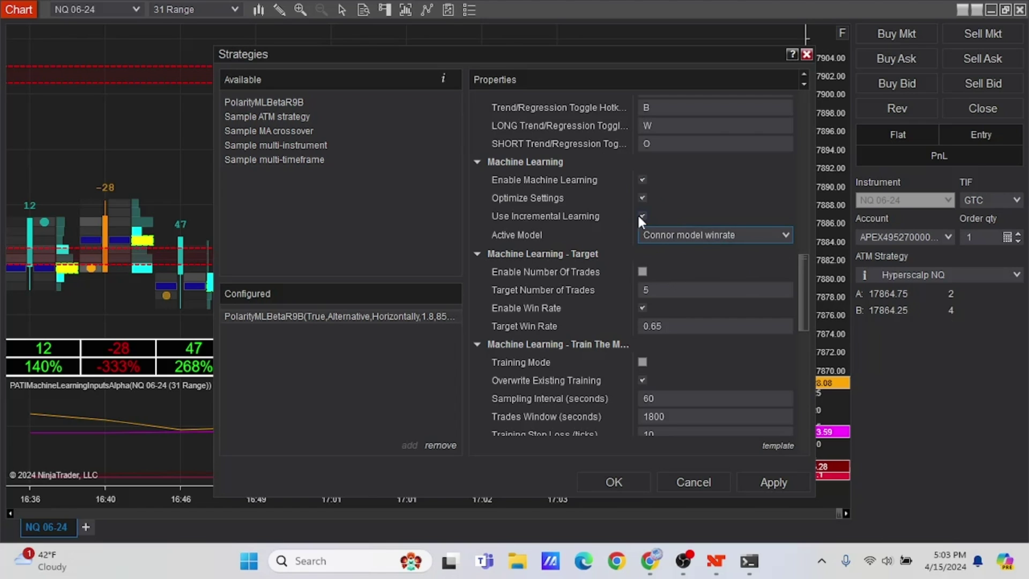
Step: Enable the PolarityMLBetaR9B strategy, apply the settings, confirm the order prompt and close with OK
scroll(609, 239, "down", 6)
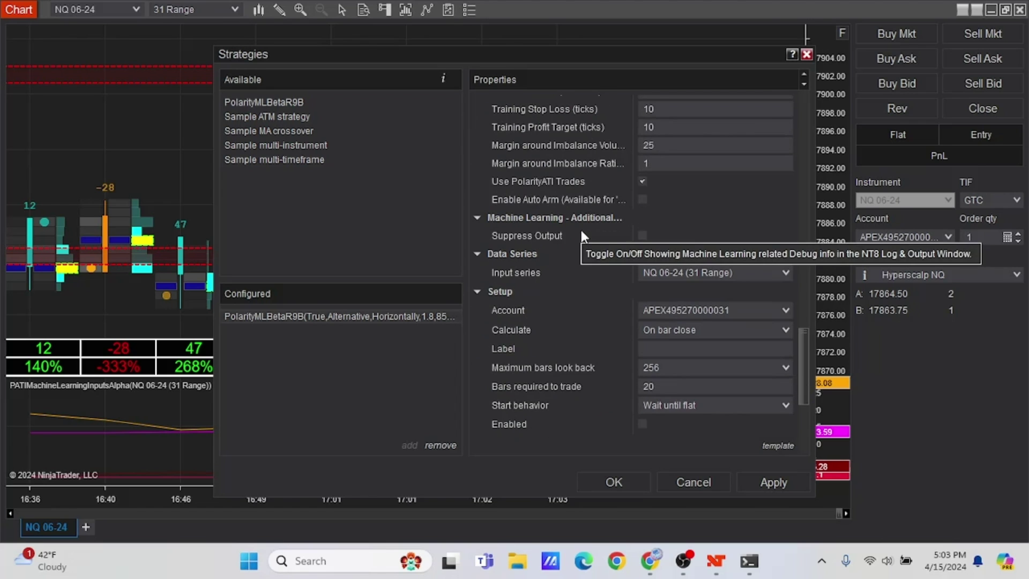
scroll(582, 238, "down", 3)
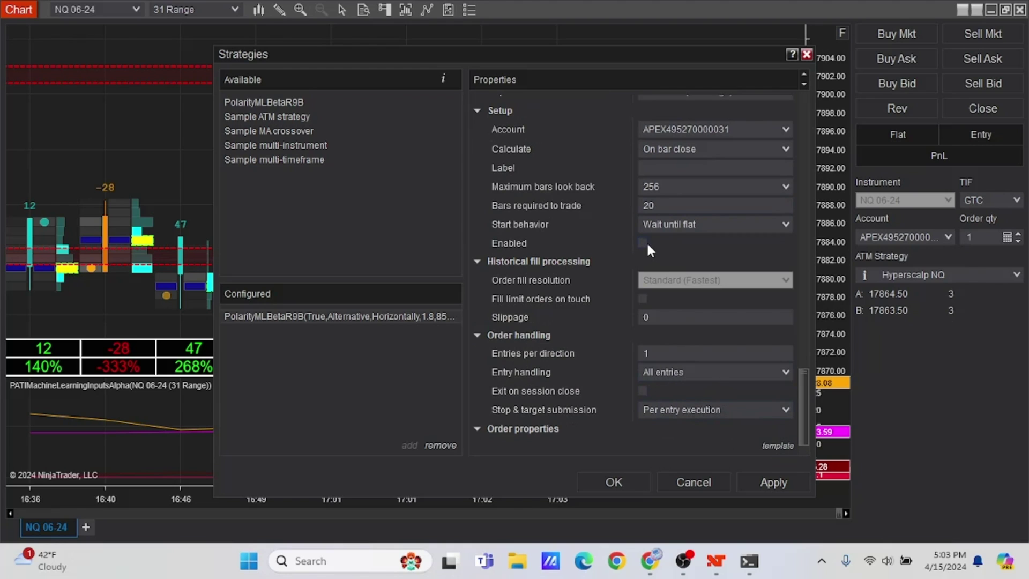
left_click(773, 483)
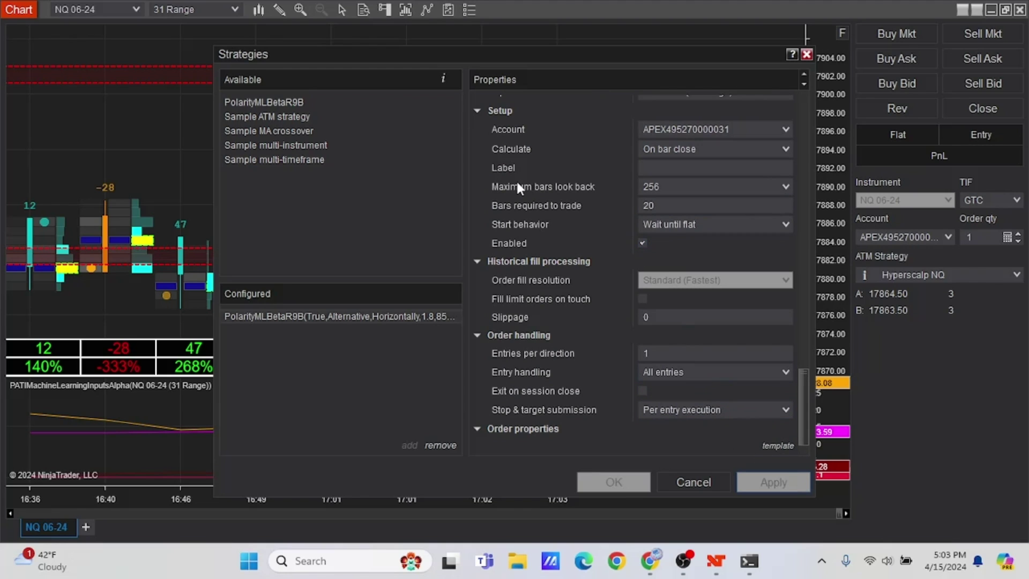
left_click(599, 298)
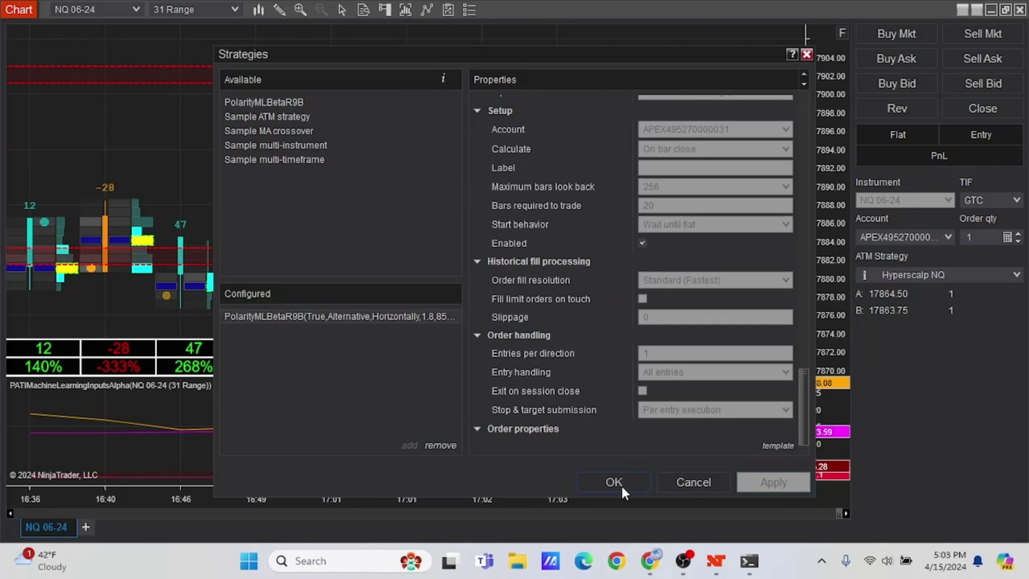
left_click(620, 485)
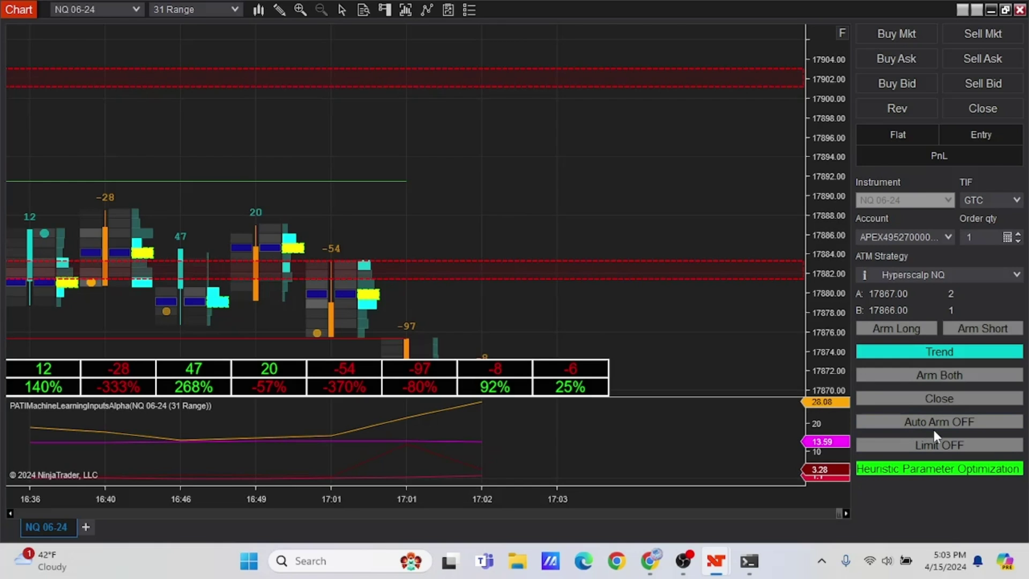
Step: Confirm in the PATIMLapp console that the NQ model loaded, then delete the stray vertical line
left_click(749, 561)
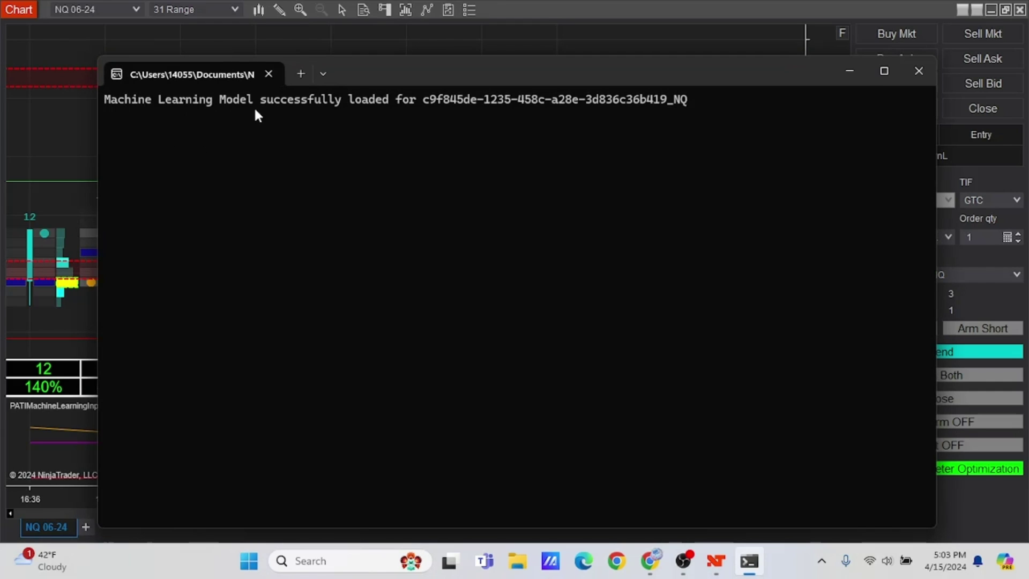
left_click(849, 71)
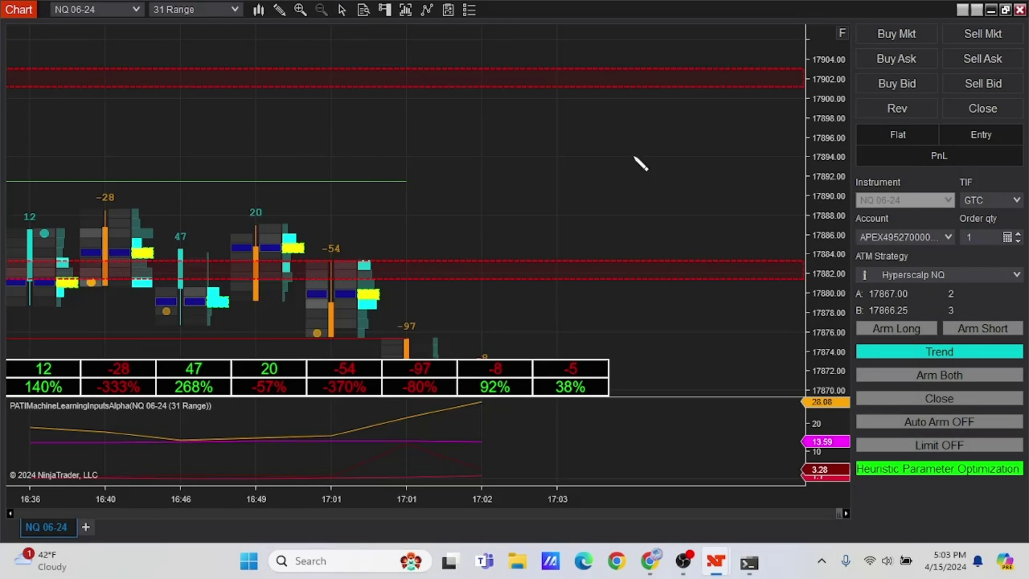
left_click(492, 232)
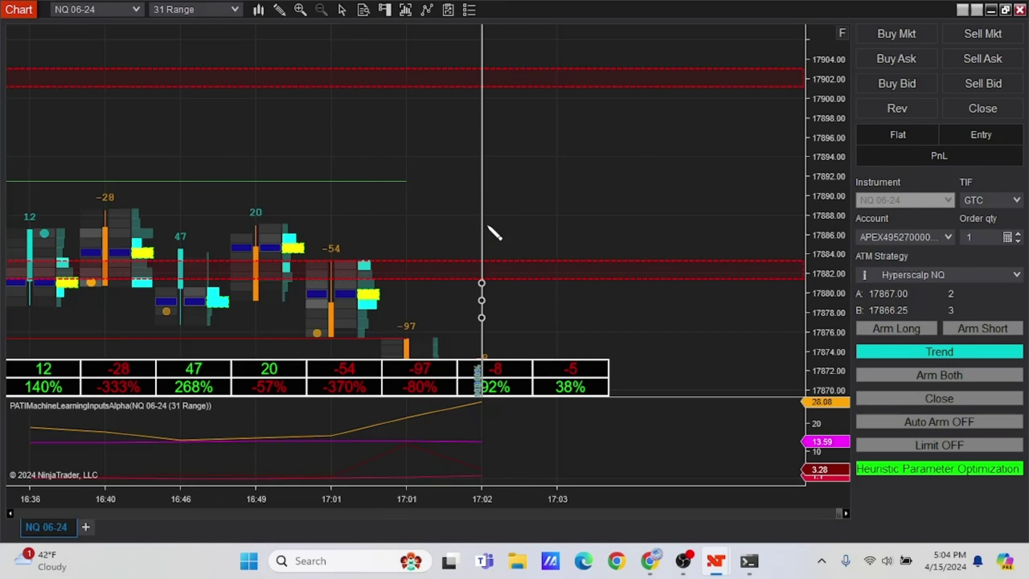
key("Delete")
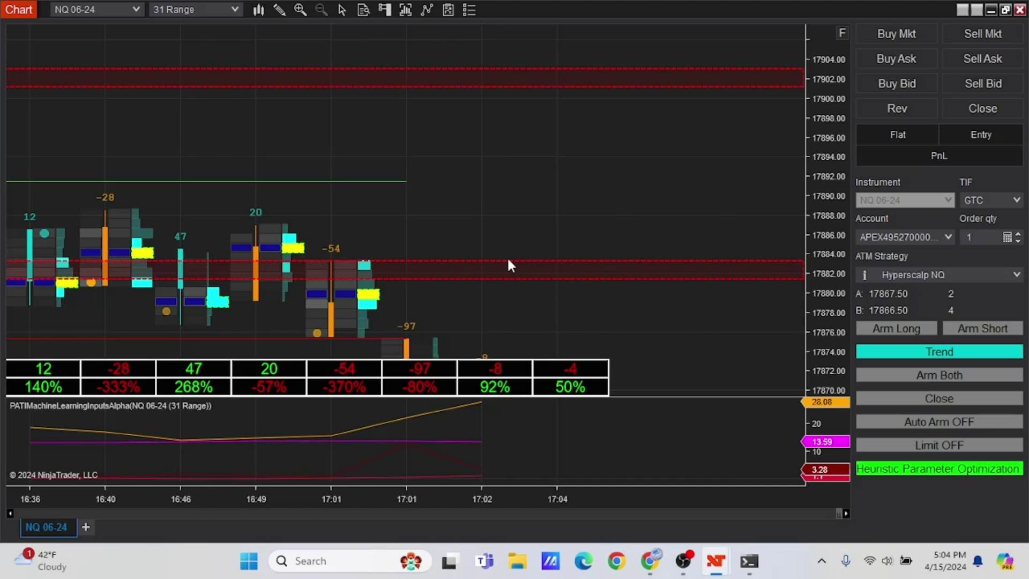
key("ctrl+l")
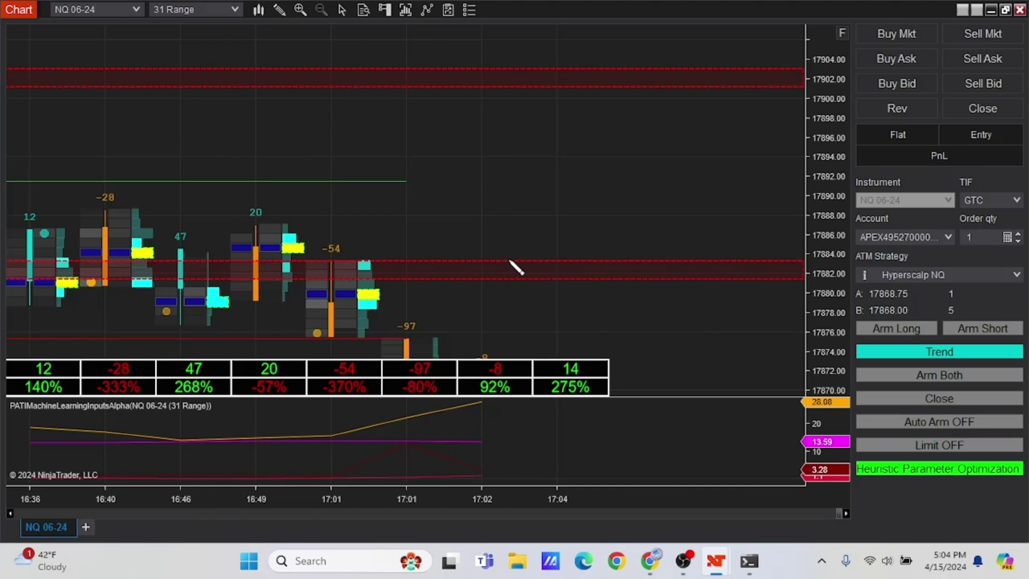